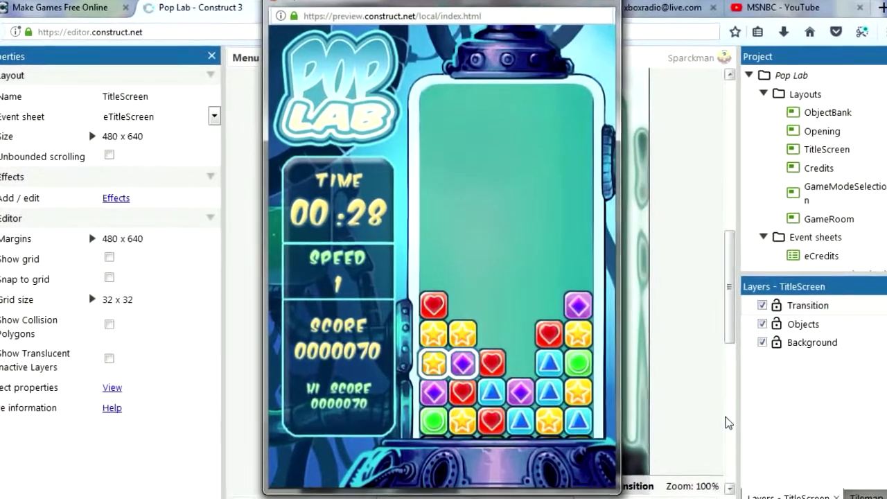
Step: Play the Pop Lab preview, swapping tiles to line up and clear three blue triangle blocks
key(Right)
key(Right)
key(Right)
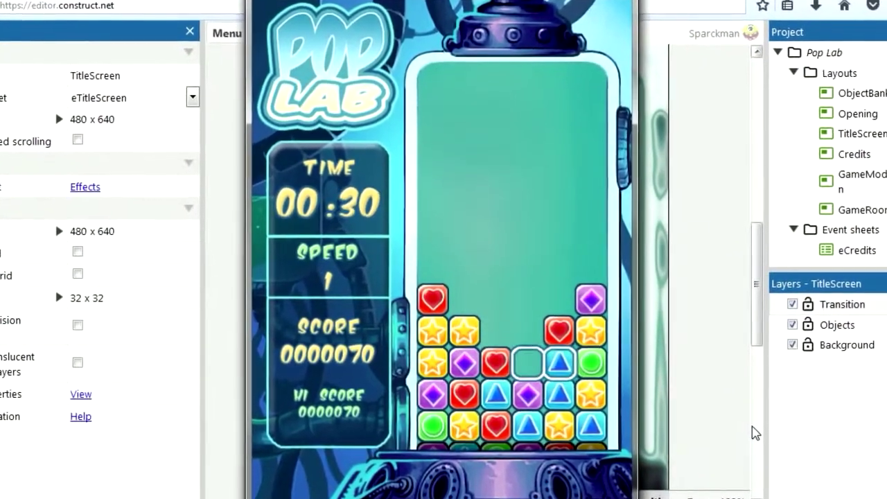
key(space)
key(Down)
key(space)
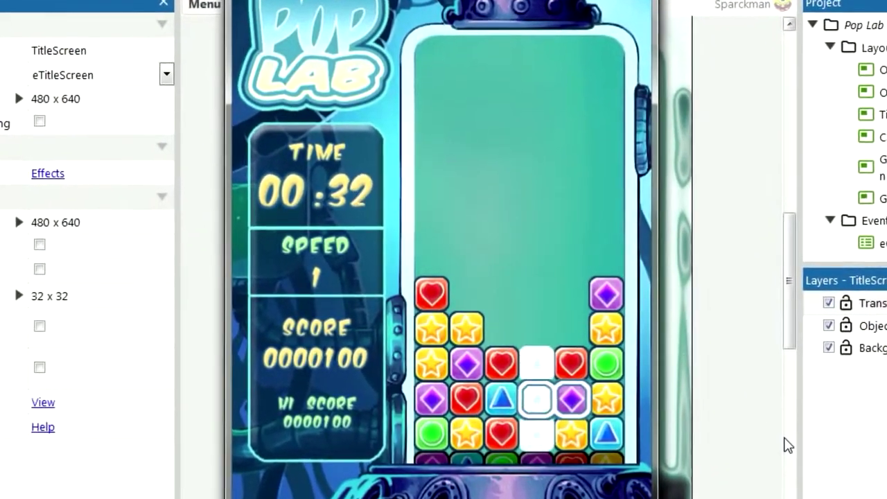
key(space)
key(Right)
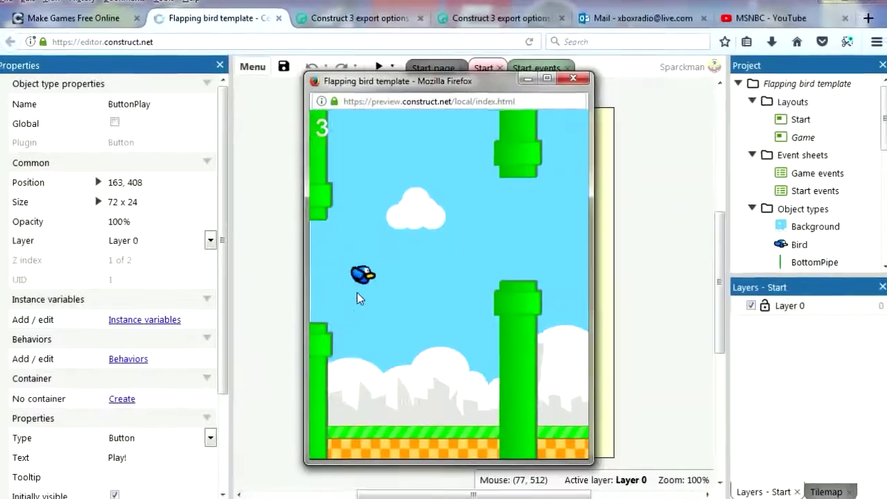
Step: Play the Flapping bird template preview, keeping the bird flying through the gaps between the pipes
click(355, 274)
click(354, 257)
click(354, 247)
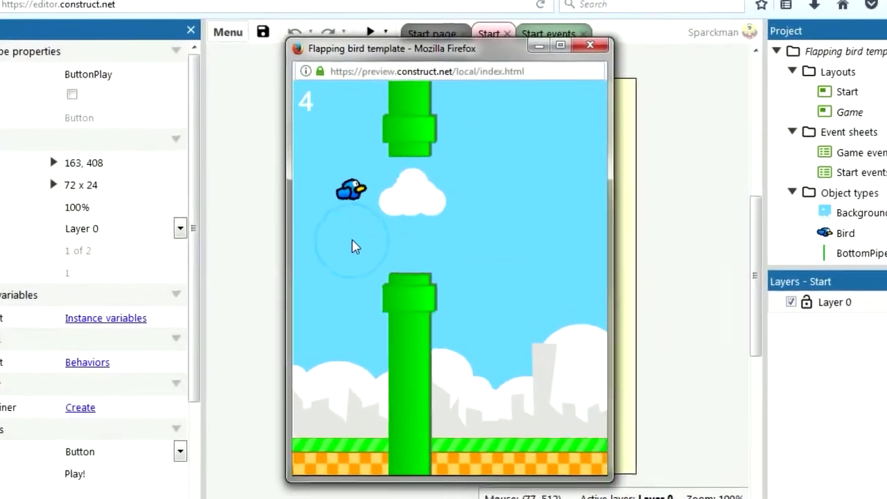
click(353, 246)
click(353, 246)
click(353, 245)
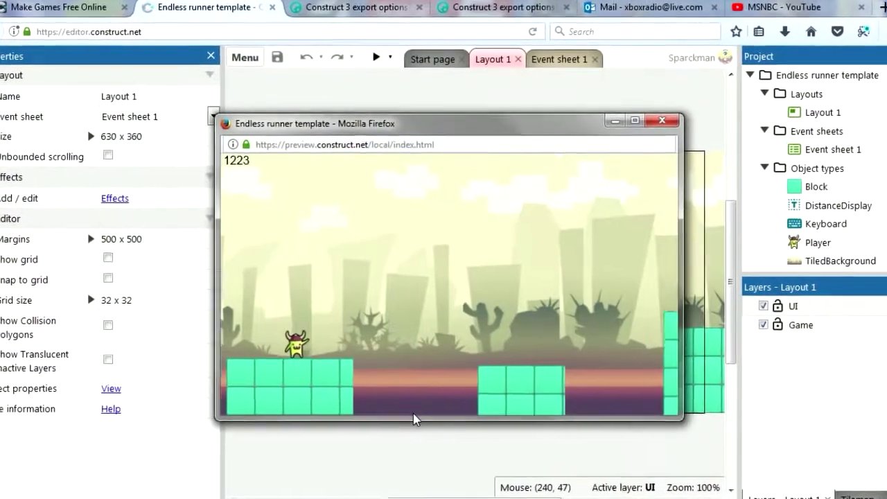
Step: Play the Endless runner template preview, making the player character jump over the gaps between the blocks
key(space)
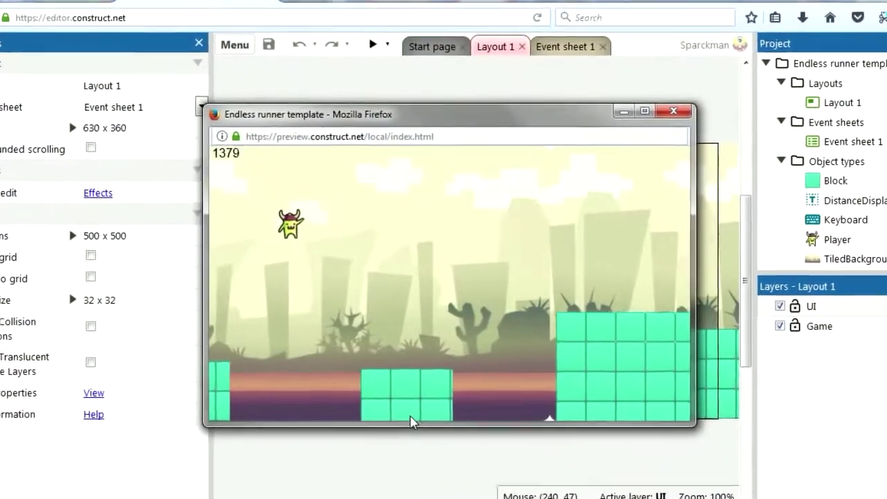
key(space)
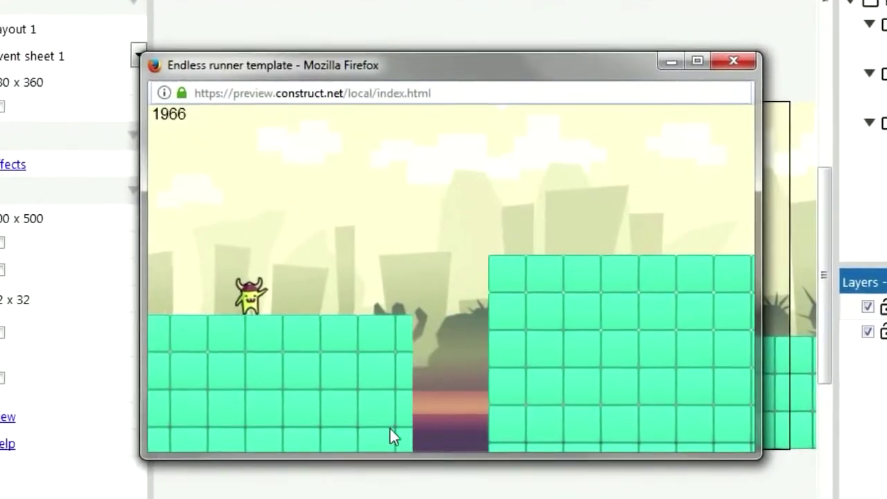
click(311, 381)
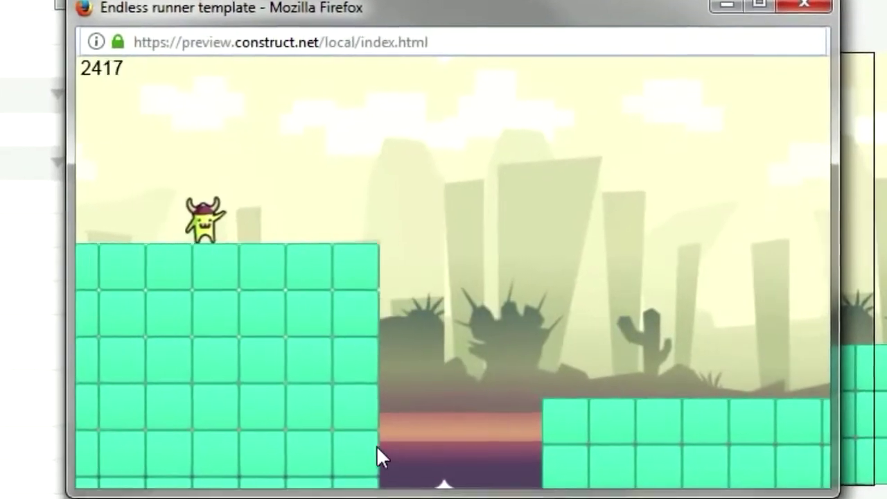
click(390, 404)
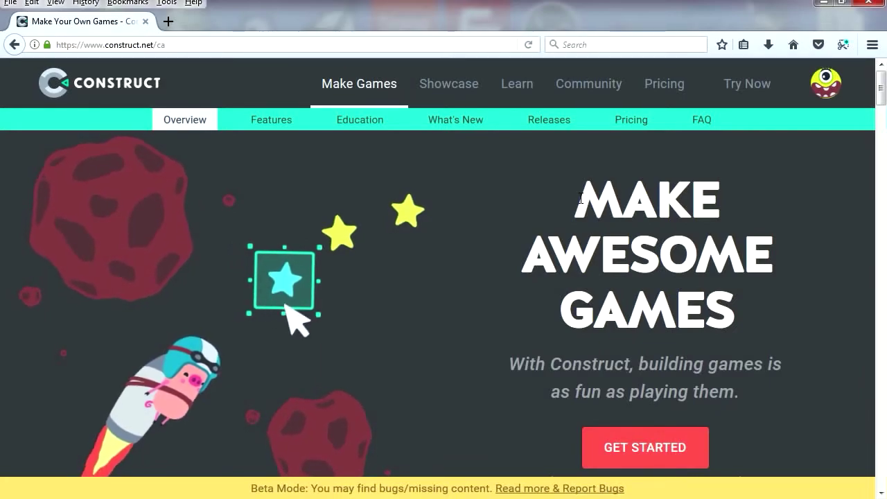
key(alt+Tab)
drag(604, 215, 113, 215)
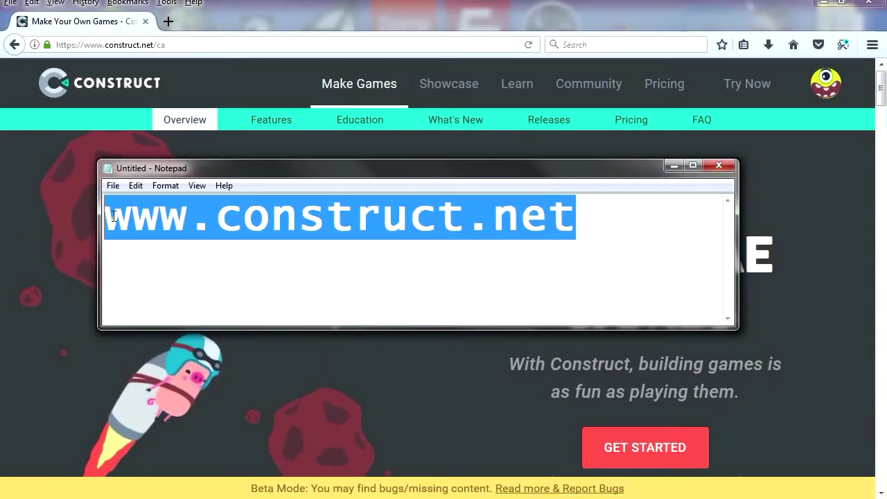
click(286, 231)
drag(215, 220, 585, 222)
click(585, 222)
drag(562, 173, 562, 196)
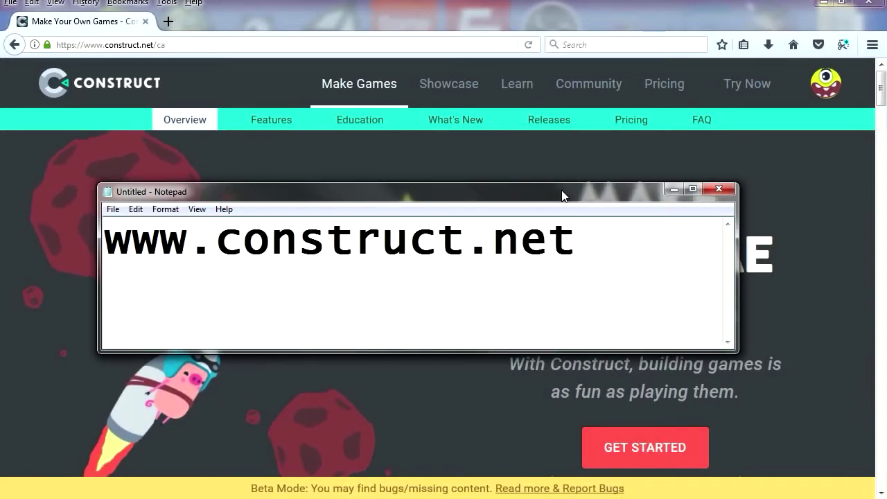
key(alt+Tab)
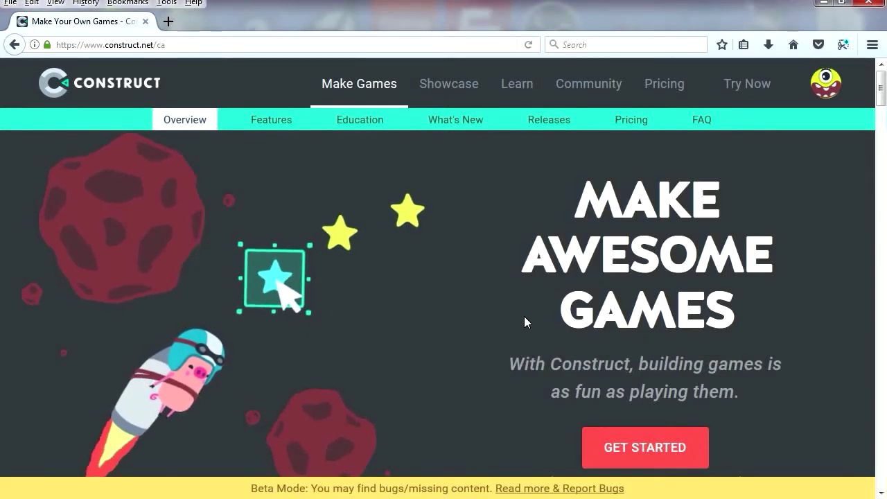
Step: Open the Construct 3 free trial page from the website's home page and look through it
scroll(524, 320, down, 3)
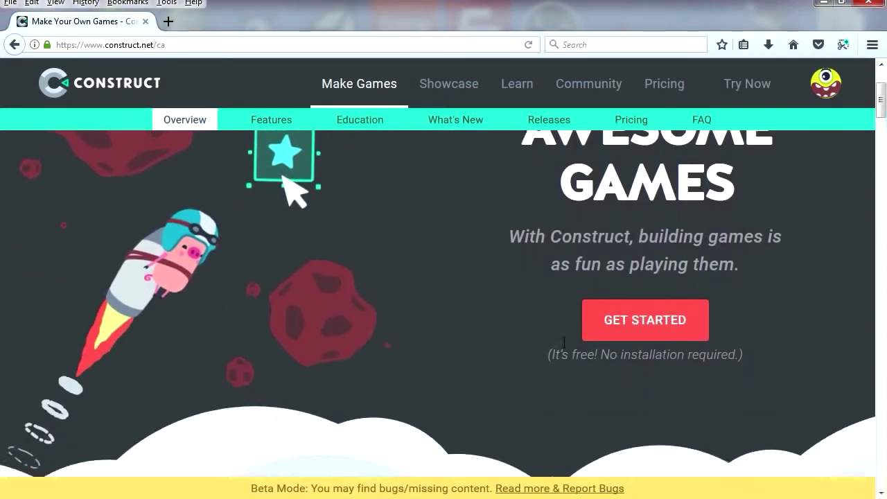
click(660, 301)
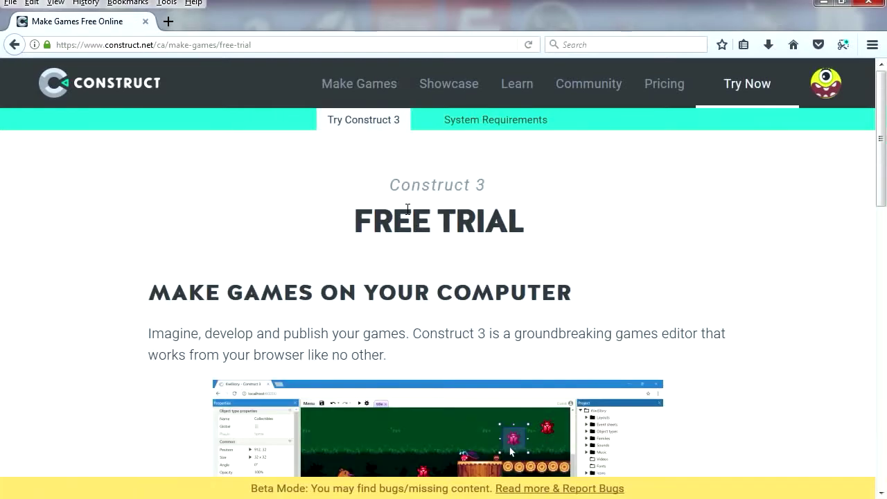
drag(355, 220, 564, 281)
click(564, 282)
scroll(578, 327, down, 6)
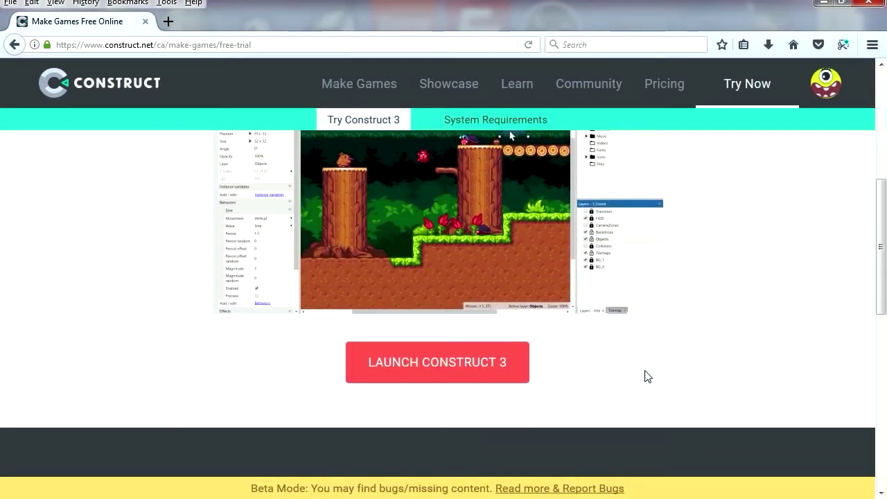
scroll(490, 485, up, 2)
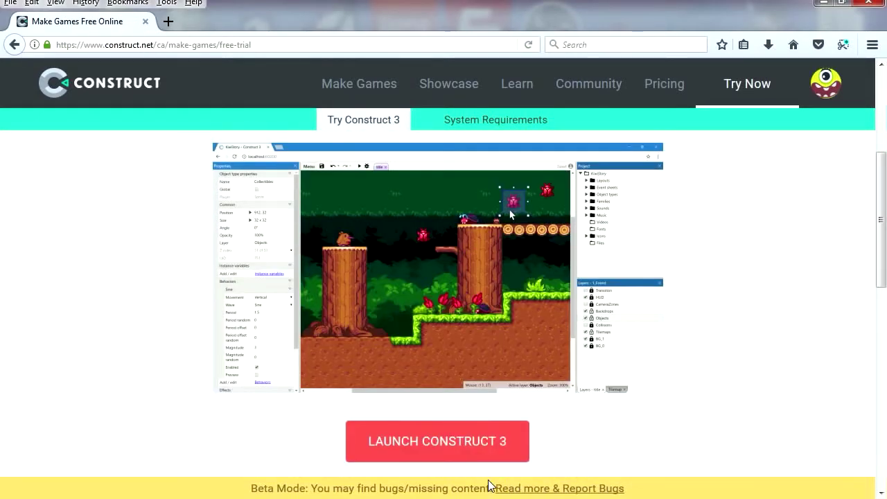
Step: Launch the Construct 3 editor, accepting the available update and the beta notice
click(454, 450)
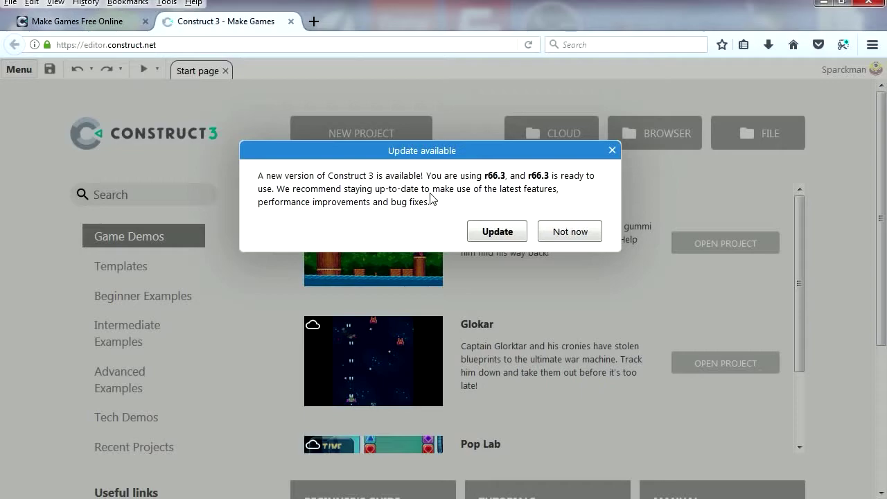
click(496, 231)
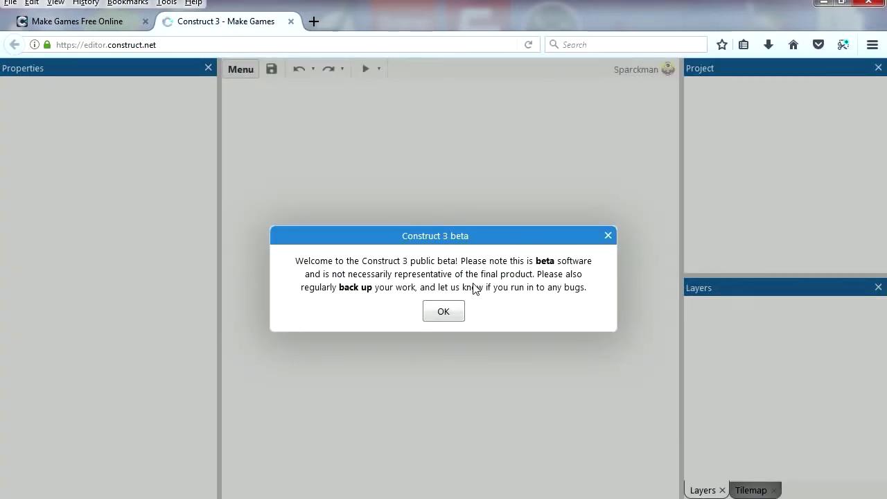
click(444, 313)
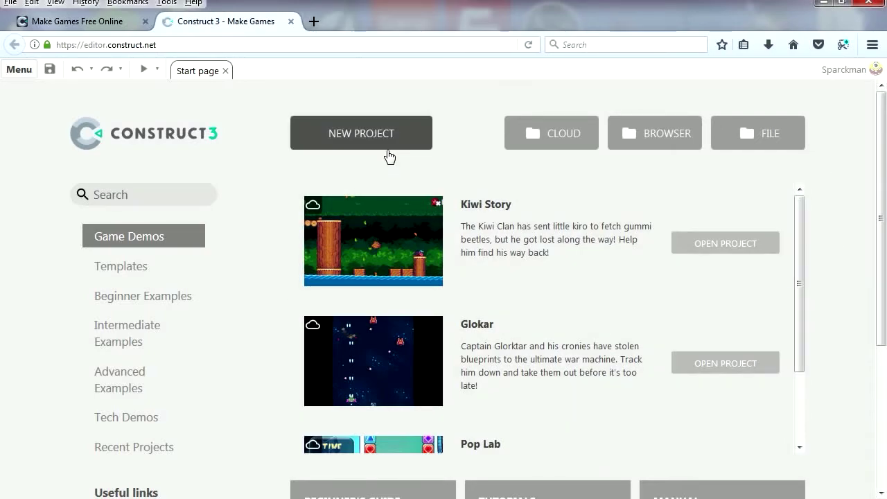
Step: Create a new project named "le super game" with the SD landscape 16:9 preset, optimized for pixel art
click(386, 146)
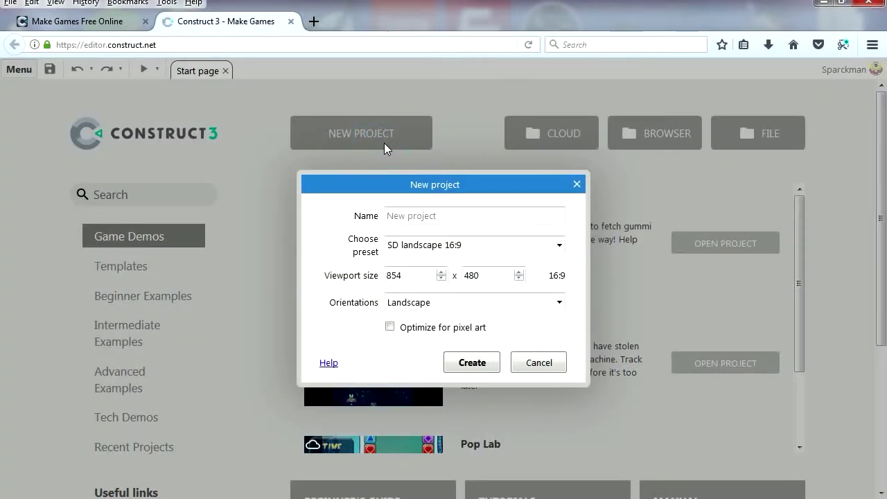
click(435, 215)
text(le super game)
click(559, 246)
click(559, 246)
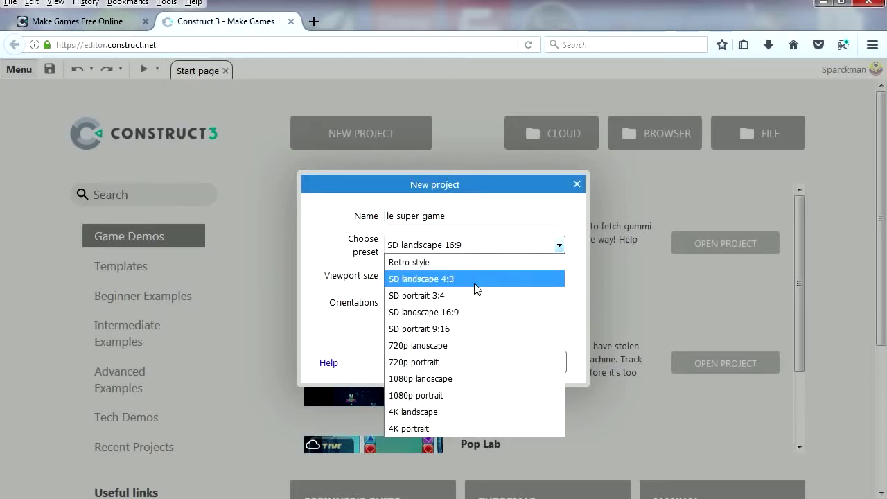
click(455, 312)
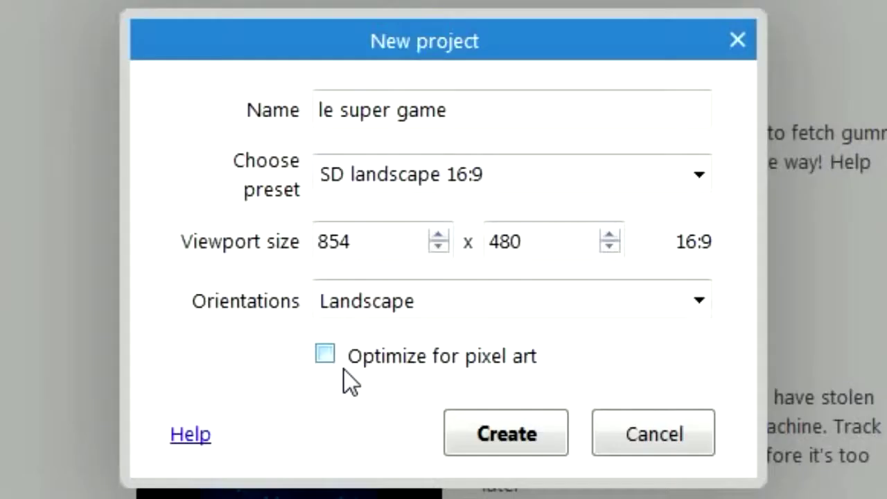
click(325, 356)
click(510, 440)
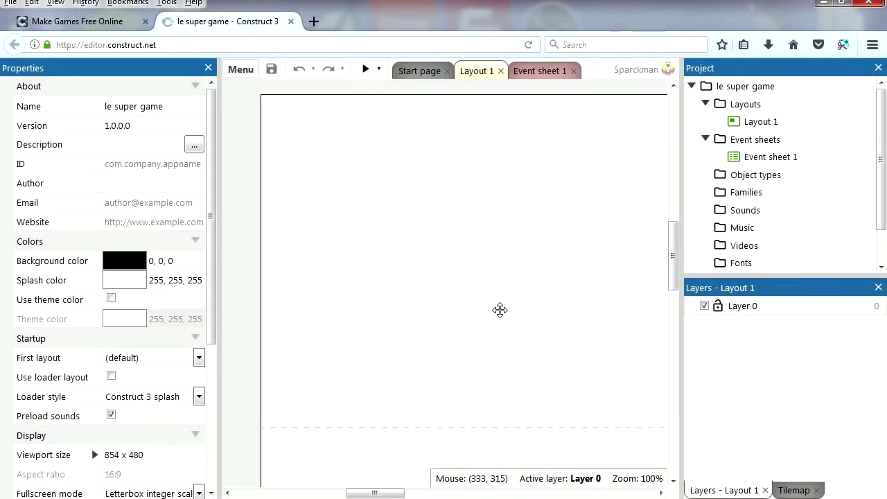
Step: Look over the empty Layout 1 and start inserting a new object into it
scroll(392, 285, right, 9)
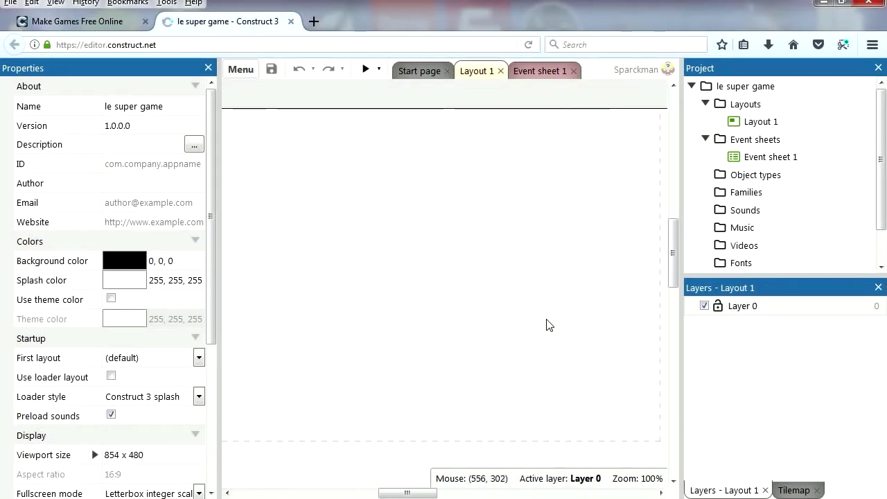
scroll(344, 313, right, 5)
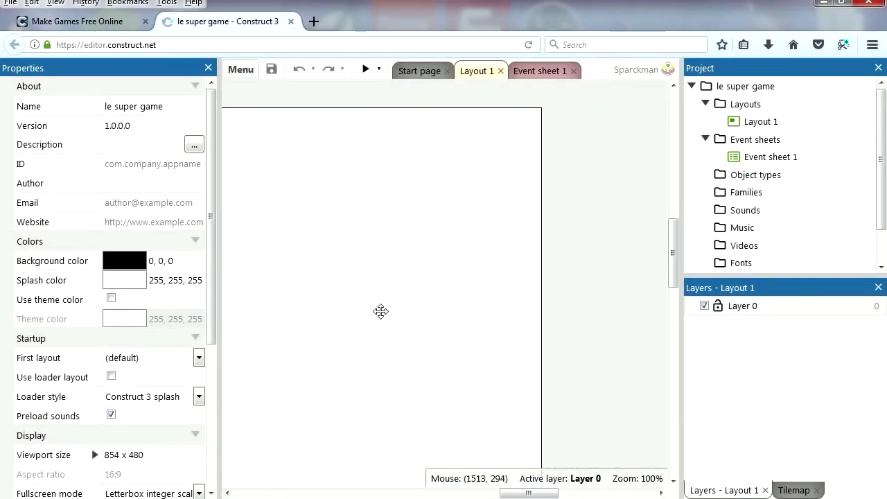
scroll(580, 305, left, 6)
scroll(394, 293, left, 6)
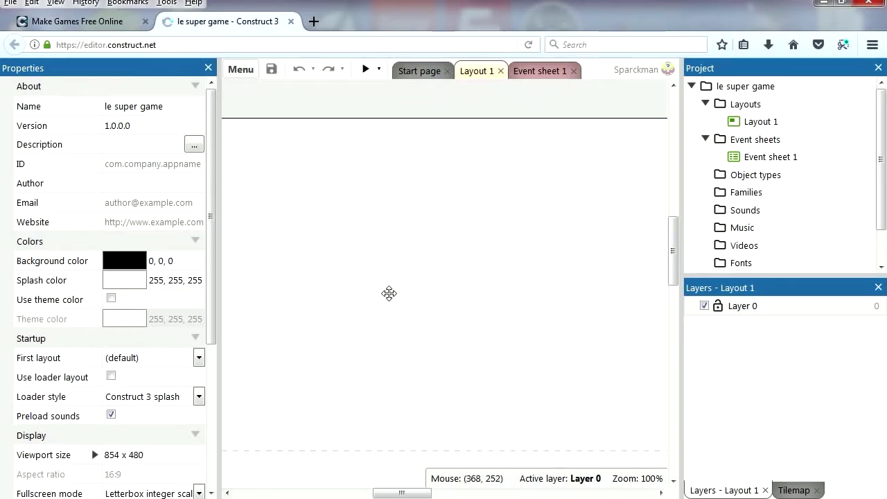
right_click(392, 263)
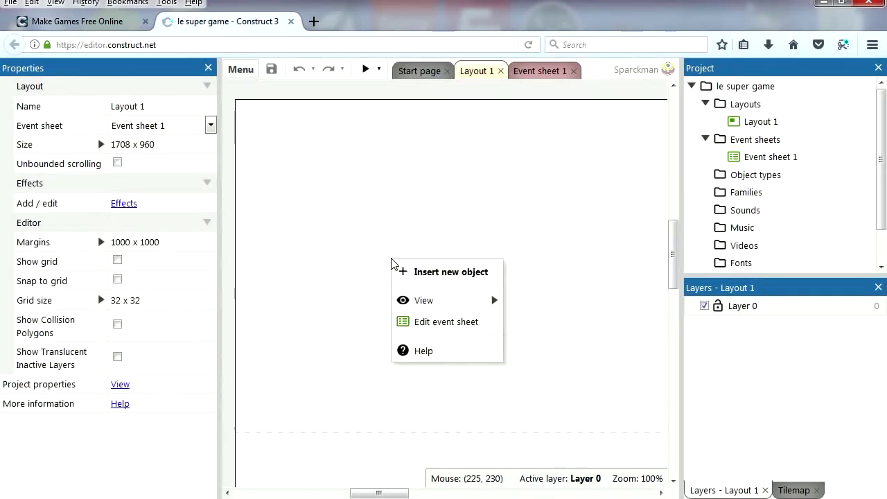
click(447, 274)
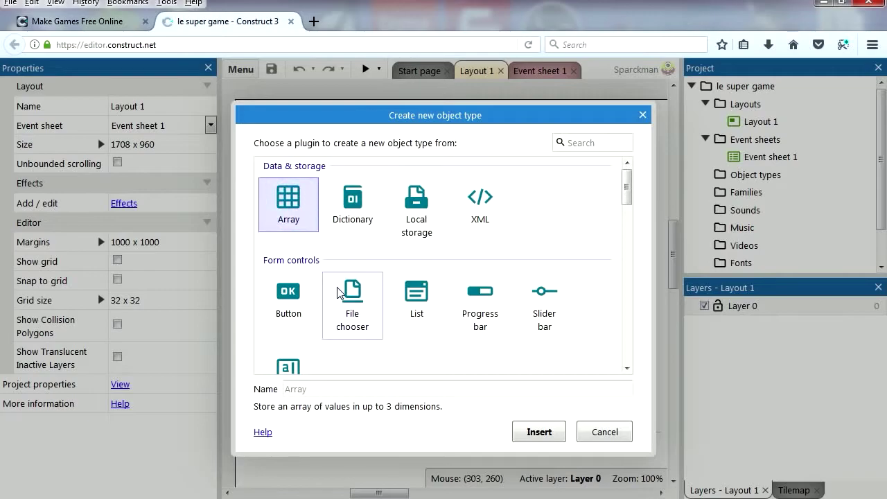
Step: Examine the available object plugins, from form controls through general, input, media and monetisation to platform specific
scroll(628, 208, down, 2)
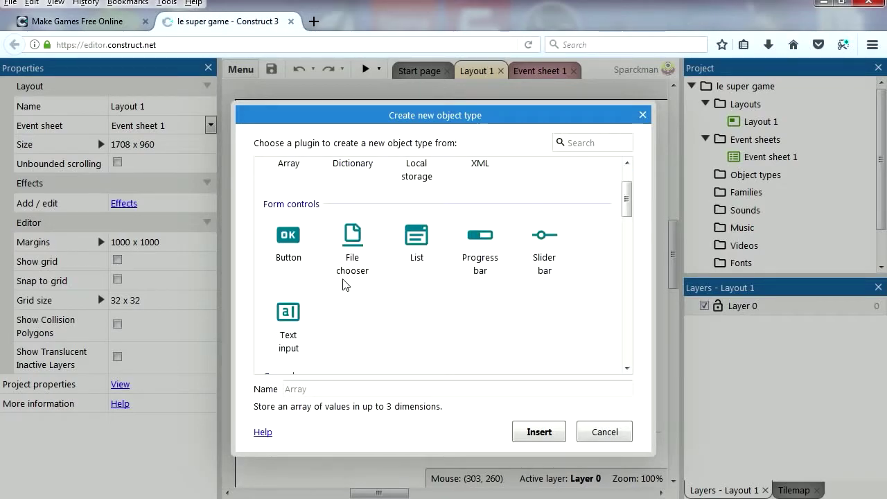
scroll(595, 252, down, 1)
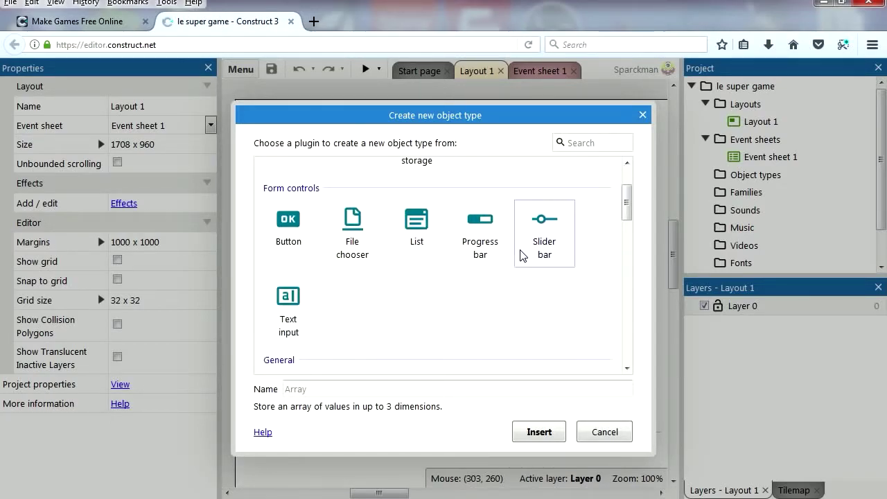
scroll(630, 214, down, 5)
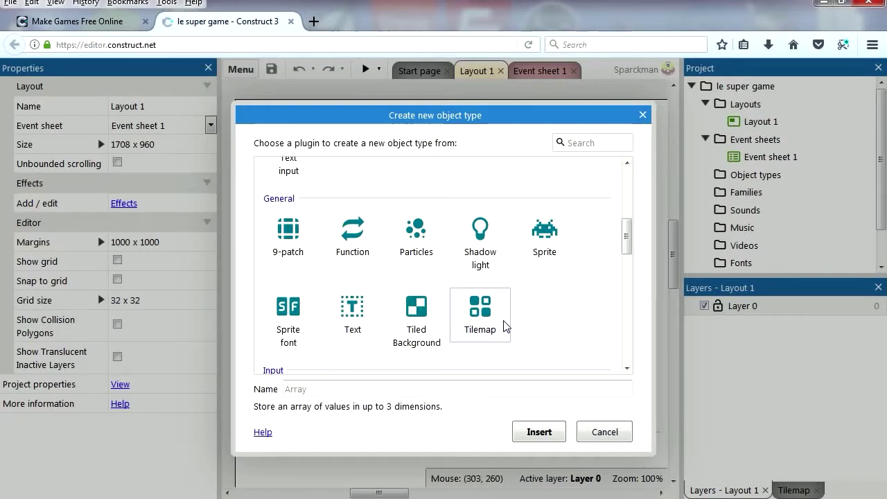
drag(627, 233, 628, 271)
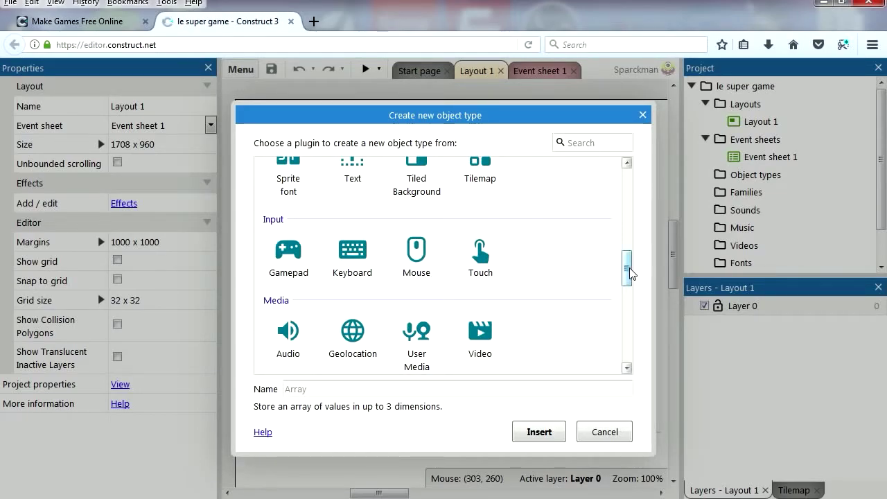
drag(628, 268, 627, 285)
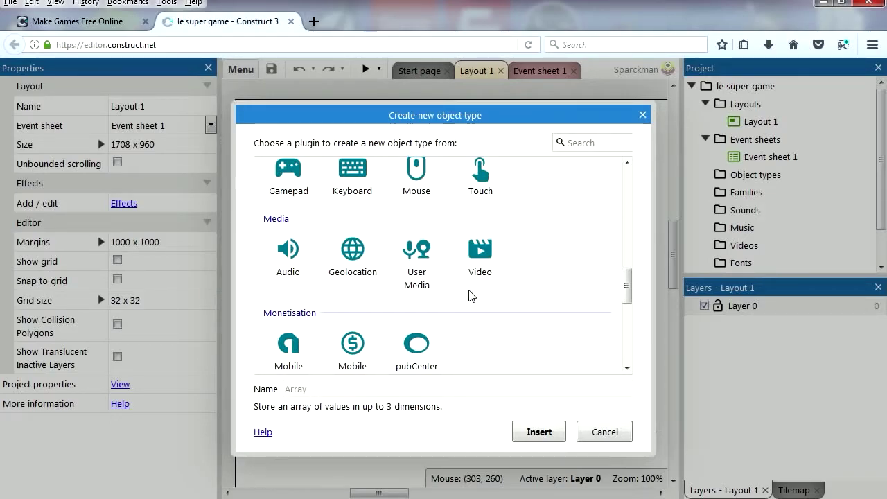
scroll(471, 297, down, 3)
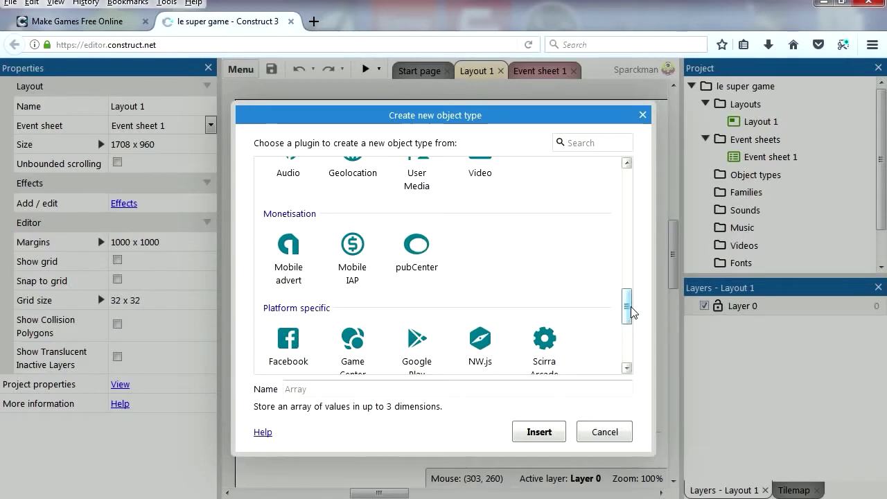
scroll(632, 312, down, 3)
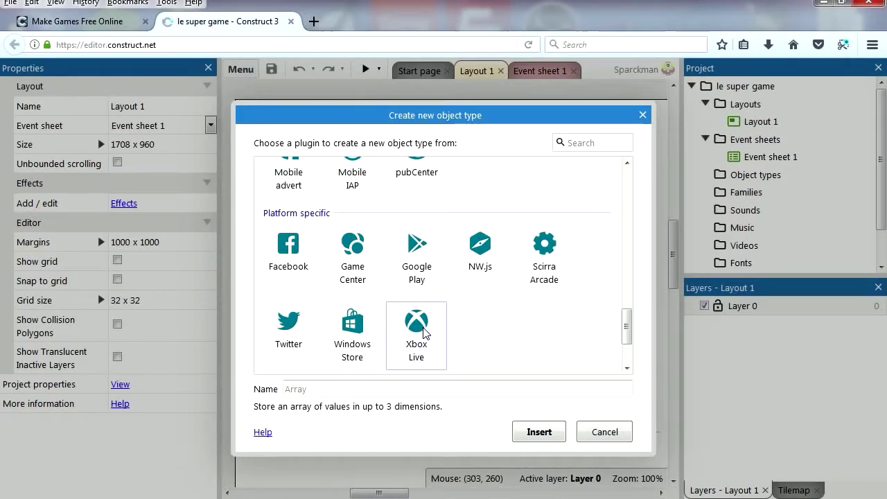
Step: Pick the Sprite plugin from the General category and insert a new Sprite object into Layout 1
scroll(628, 338, down, 3)
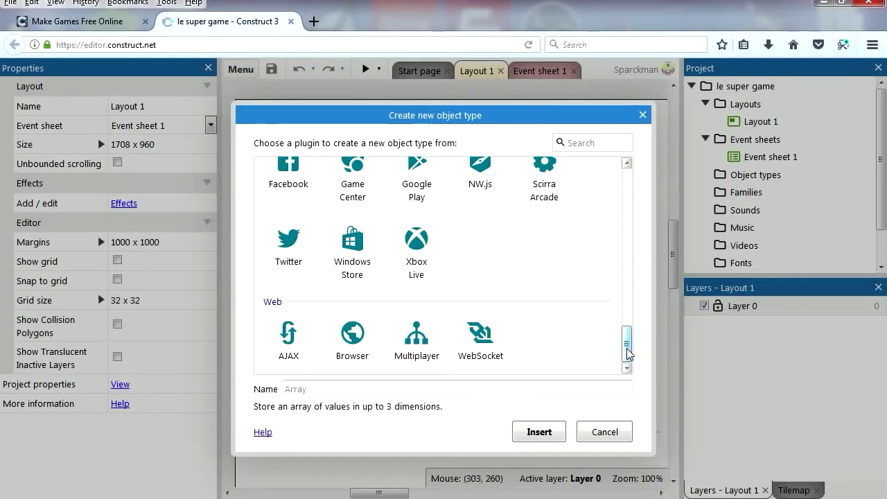
scroll(622, 347, up, 10)
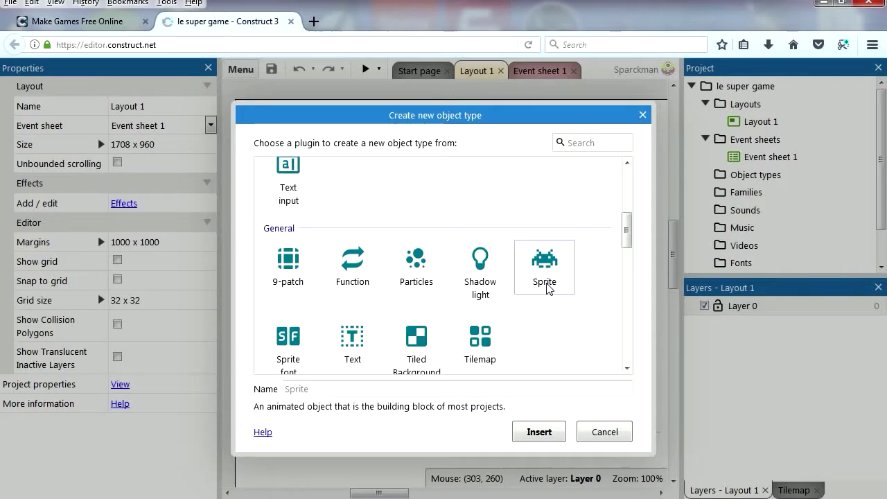
click(546, 264)
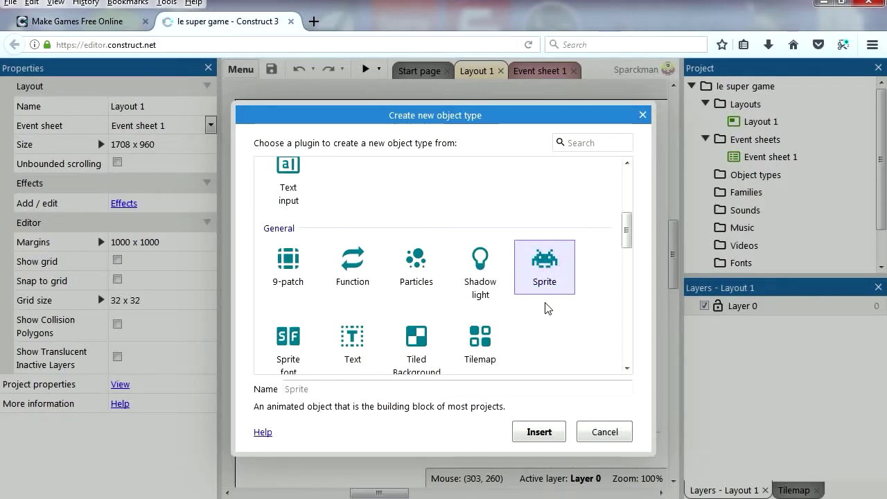
click(544, 434)
click(538, 432)
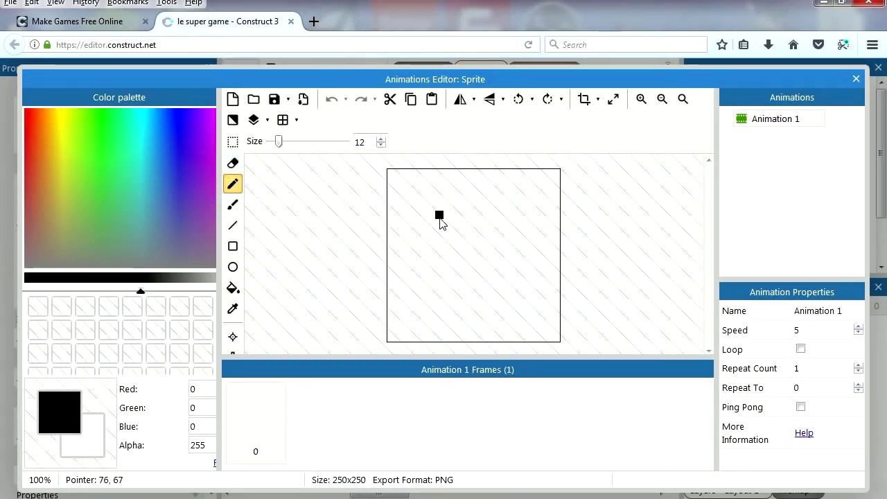
Step: Draw a purple one-eyed creature with the size 12 pencil, fill its body purple, and give it a black pupil and feet
mouse_move(201, 172)
mouse_down()
mouse_move(213, 136)
mouse_move(197, 112)
mouse_move(198, 140)
mouse_move(195, 114)
mouse_up()
mouse_move(392, 202)
mouse_down()
mouse_move(449, 222)
mouse_move(476, 289)
mouse_move(527, 248)
mouse_move(520, 222)
mouse_move(472, 291)
mouse_move(524, 242)
mouse_move(483, 210)
mouse_move(525, 222)
mouse_move(521, 247)
mouse_move(531, 247)
mouse_move(545, 199)
mouse_move(405, 192)
mouse_move(397, 291)
mouse_move(438, 329)
mouse_move(518, 329)
mouse_move(539, 284)
mouse_move(532, 234)
mouse_up()
key(ctrl+z)
key(ctrl+z)
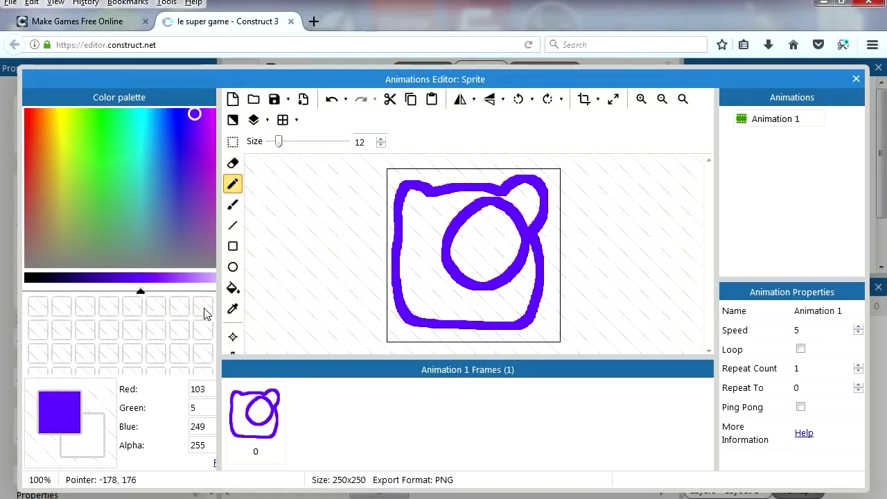
click(233, 287)
click(421, 284)
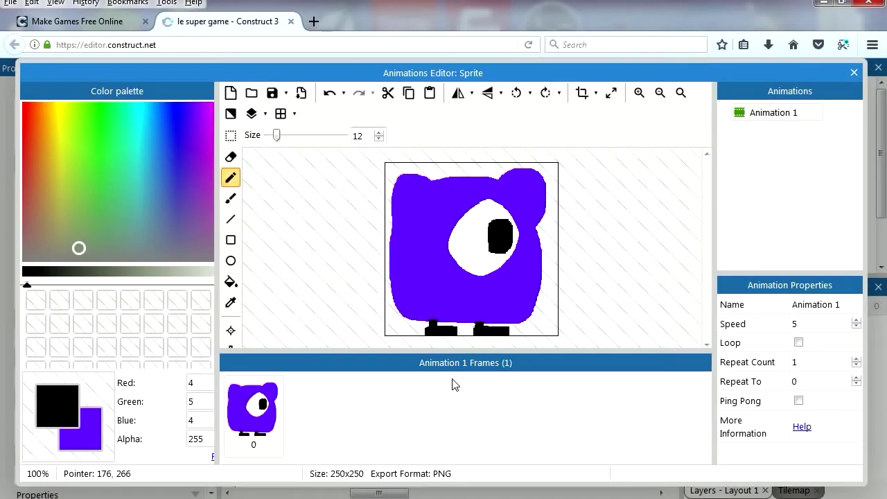
Step: Duplicate the creature's animation frame and turn on onion skinning that shows the last frame
right_click(278, 427)
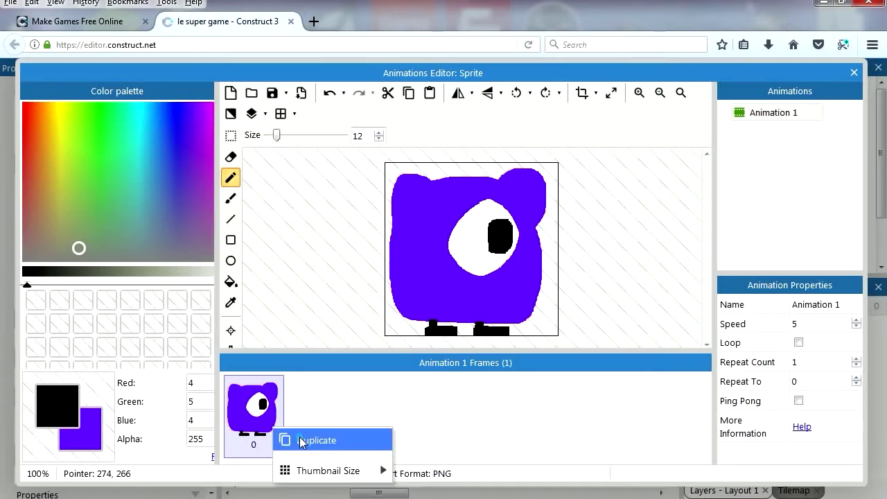
click(299, 439)
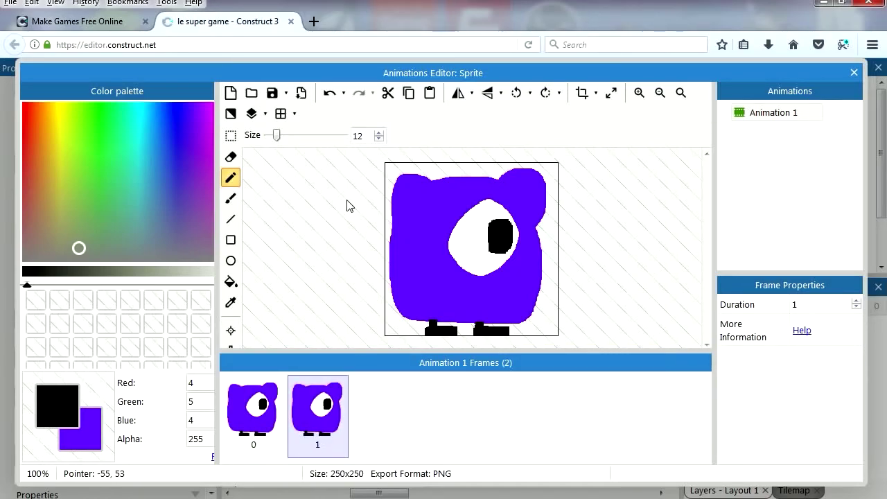
click(265, 114)
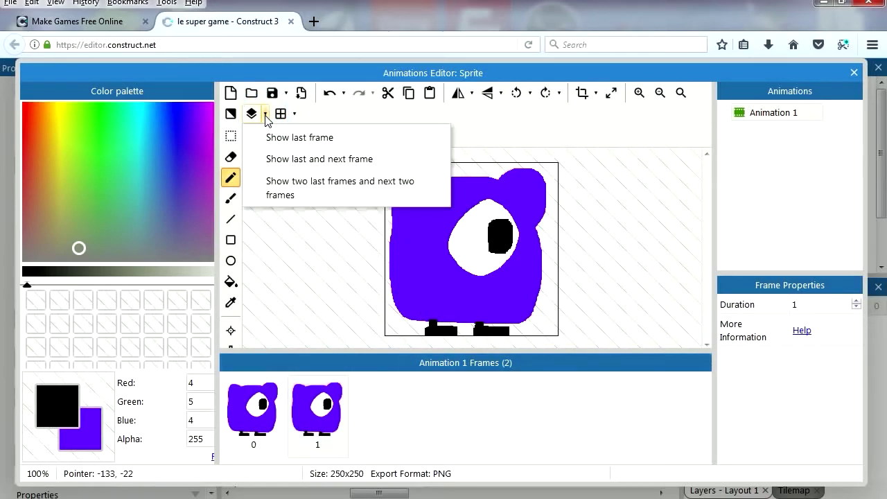
click(304, 142)
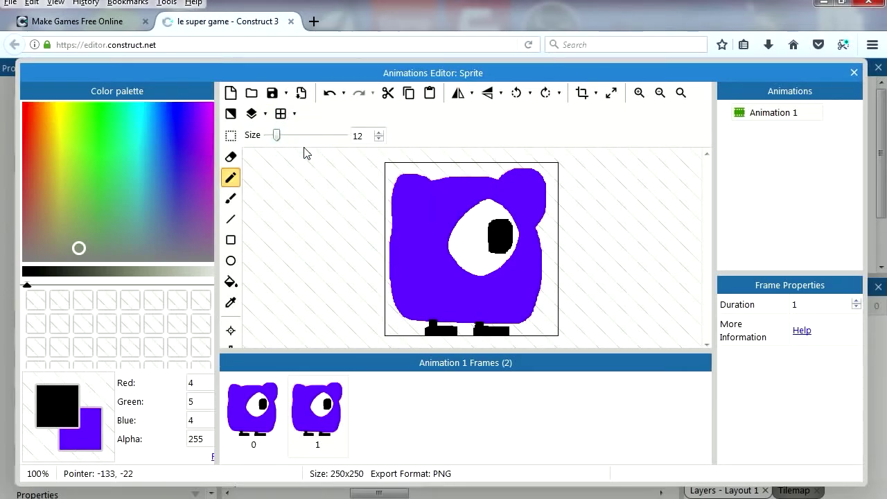
Step: Clear the duplicated frame 1 and redraw the purple creature over the faded previous frame with slight shape differences
click(231, 136)
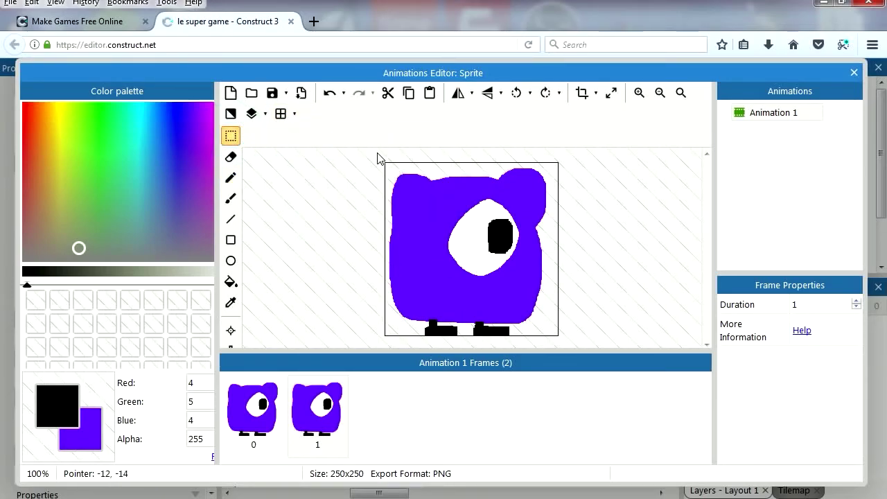
drag(377, 154, 588, 357)
key(Delete)
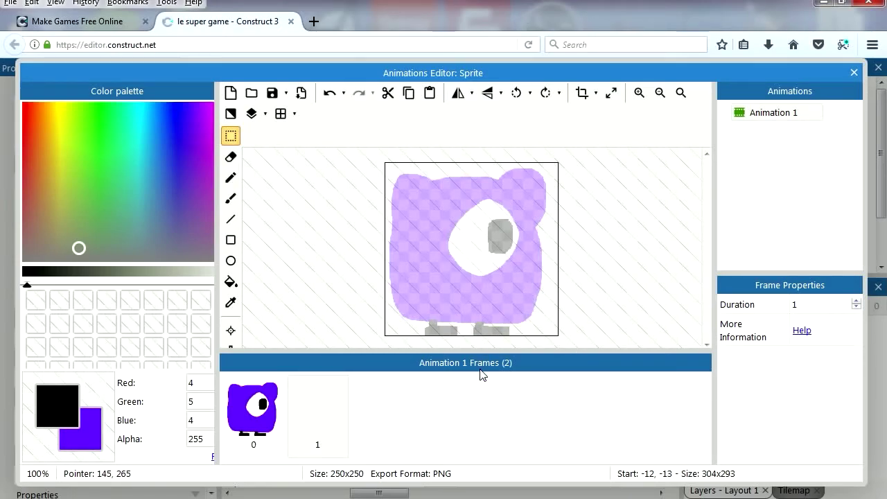
click(231, 177)
mouse_move(399, 183)
mouse_down()
mouse_move(406, 174)
mouse_move(524, 177)
mouse_move(541, 186)
mouse_move(531, 310)
mouse_move(517, 320)
mouse_up()
click(260, 416)
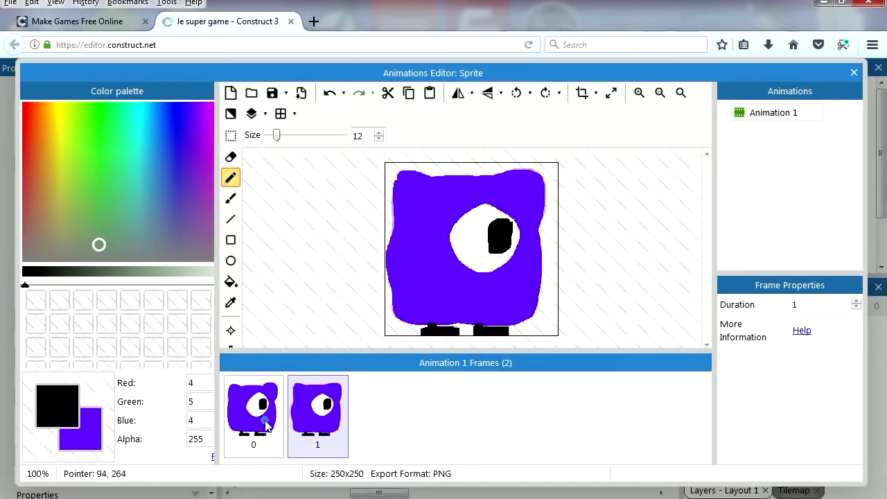
Step: Preview Animation 1, close the preview, and look at frame 1 again
right_click(777, 113)
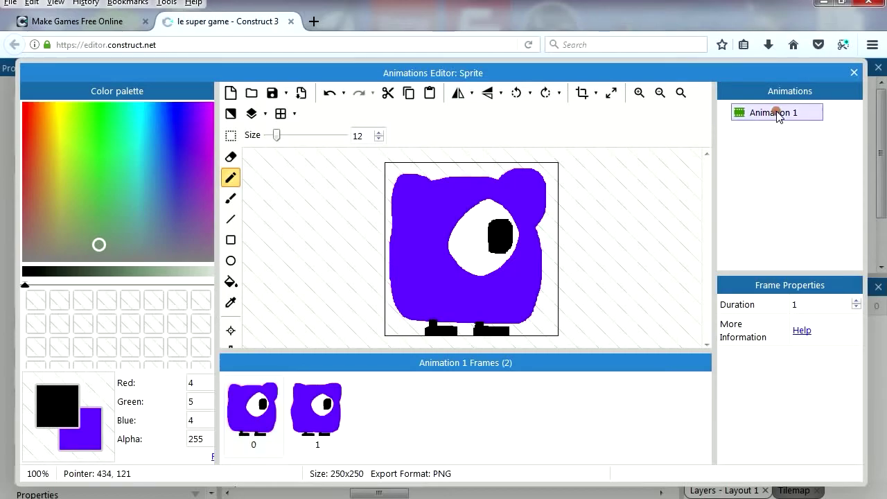
click(727, 168)
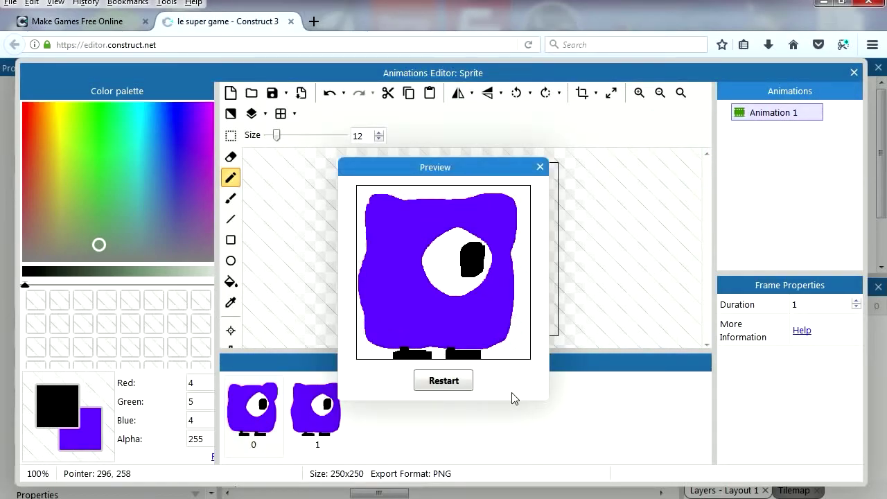
click(539, 167)
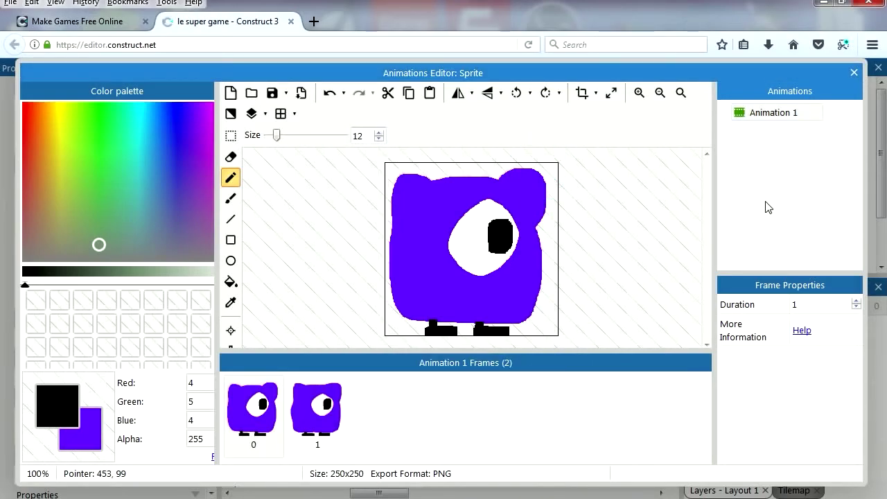
click(766, 160)
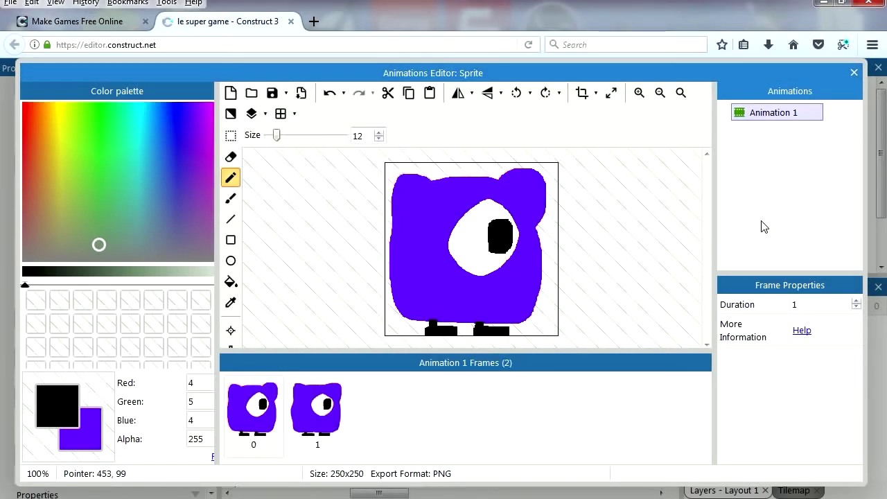
click(336, 436)
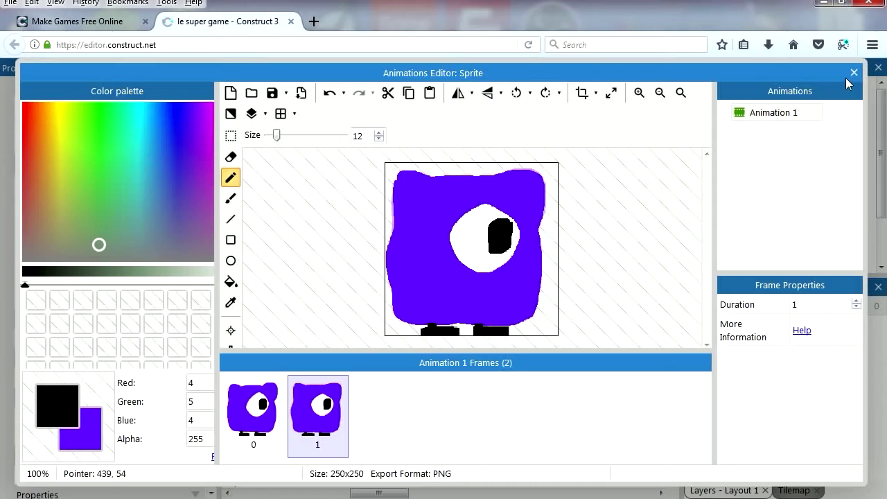
Step: Reposition the creature sprite in the layout and enable Loop for its Animation 1
click(854, 72)
drag(405, 289, 450, 295)
double_click(452, 297)
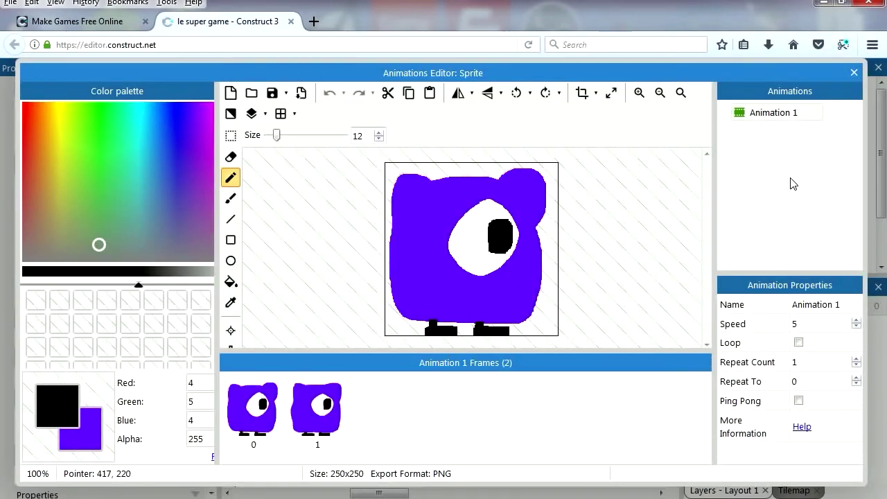
click(799, 343)
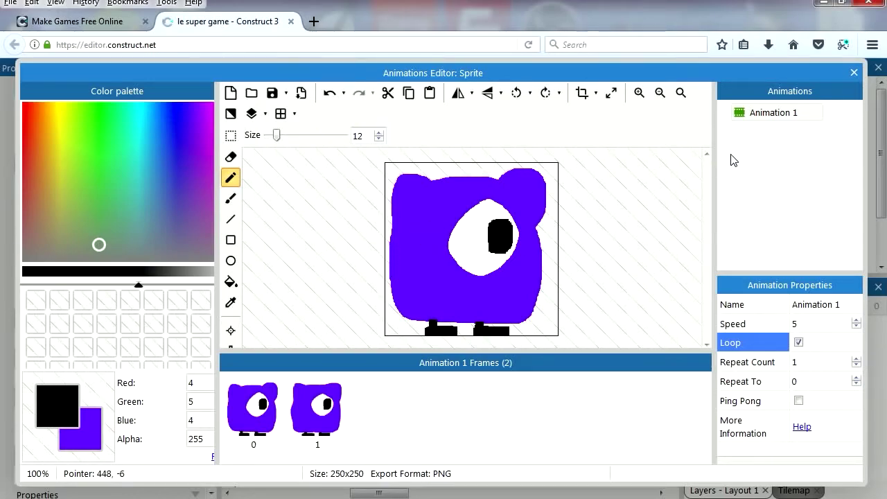
Step: Preview the looping Animation 1, undo the stray black dot on the creature, and return to the layout
right_click(790, 122)
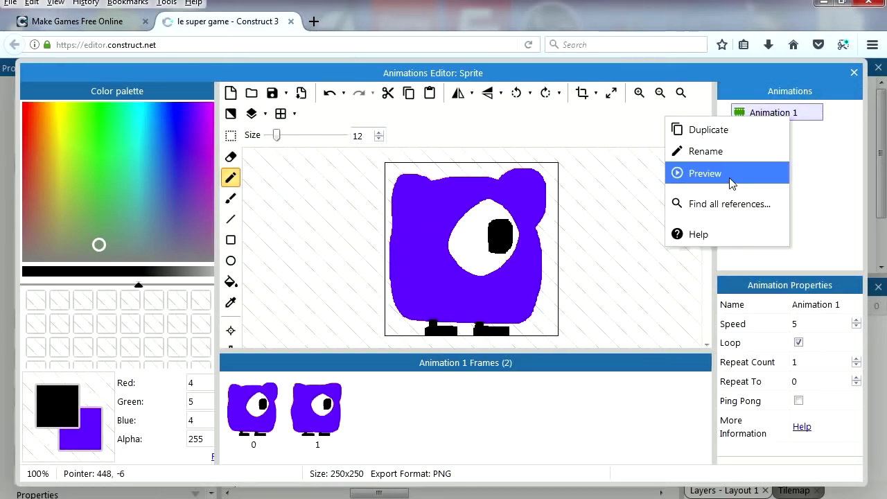
click(705, 173)
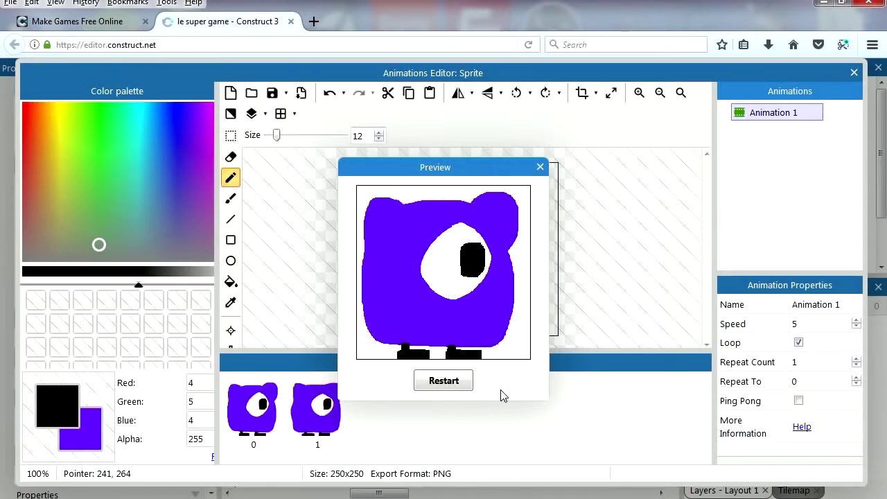
click(540, 167)
click(483, 314)
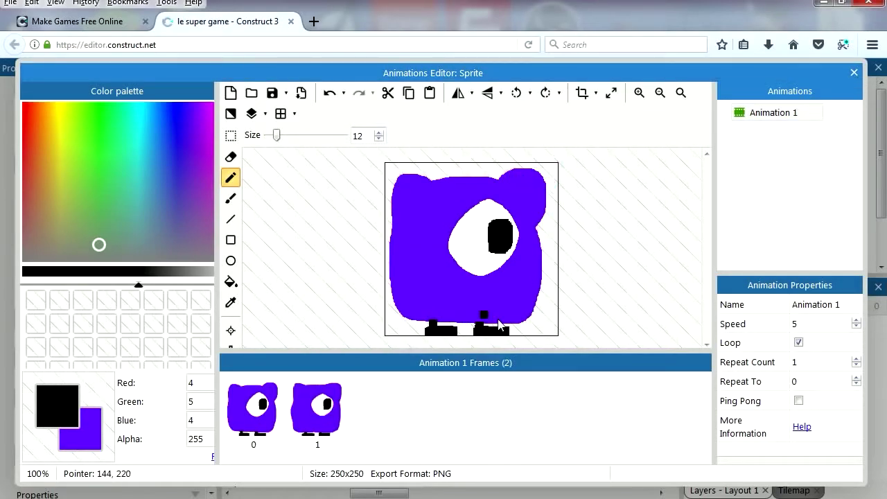
key(ctrl+z)
click(853, 72)
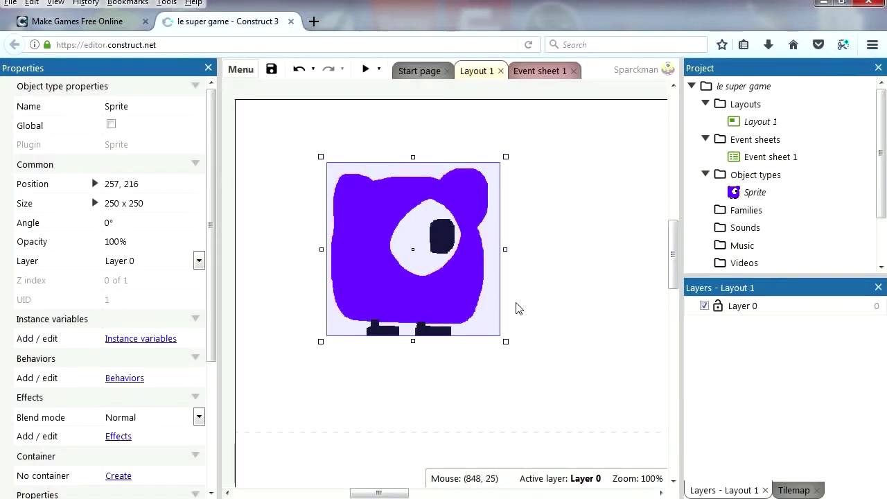
Step: Run the layout preview, retrying the blocked popup, and close the preview window after checking the animated sprite
click(364, 70)
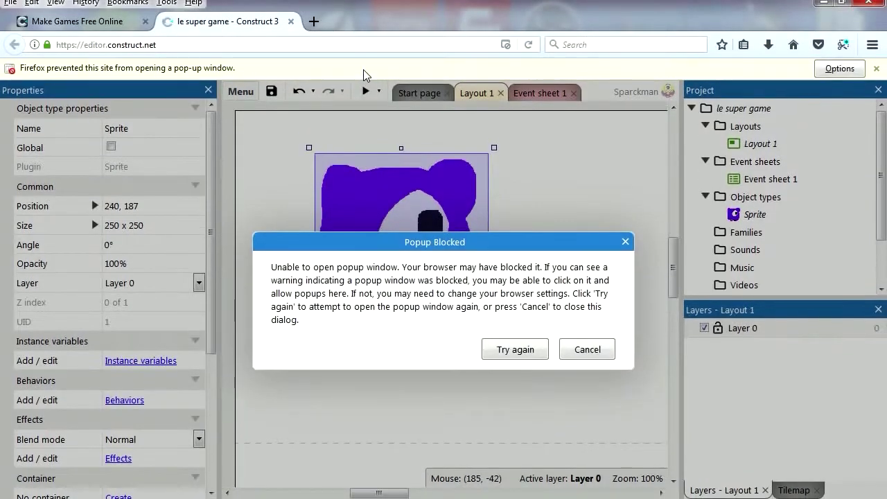
click(517, 353)
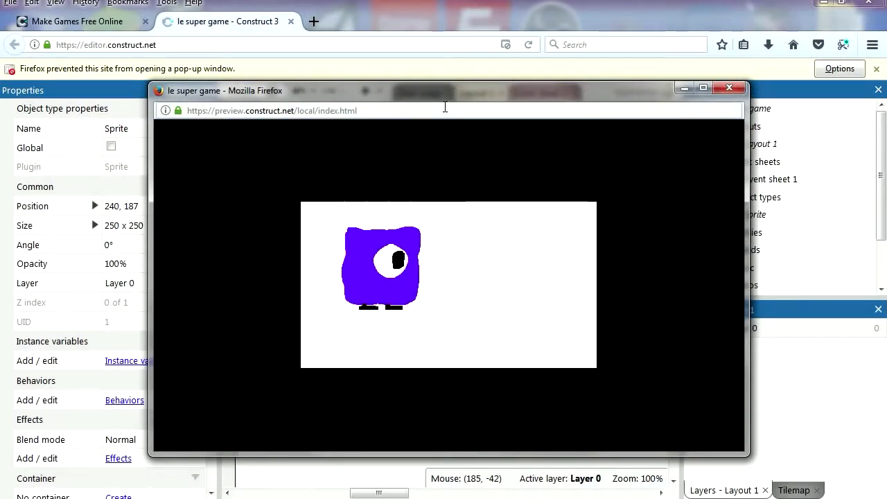
drag(448, 95, 404, 79)
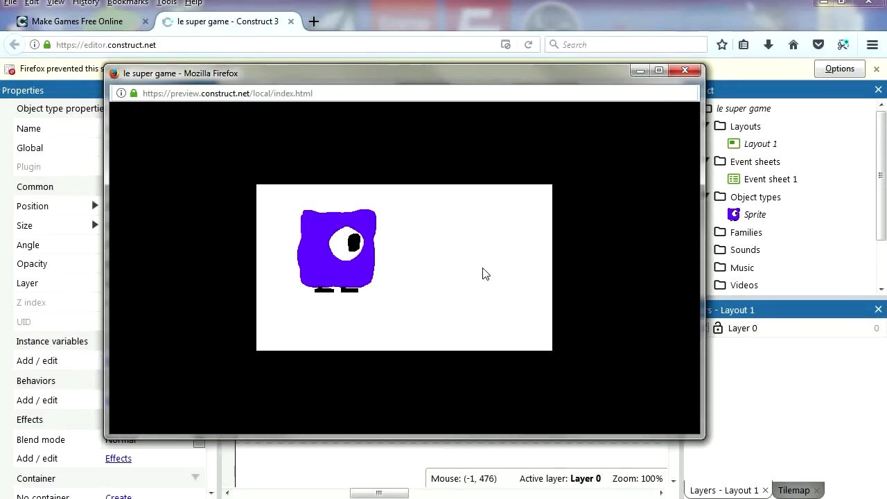
click(685, 70)
Step: Set the size of Layout 1 to 640 x 480
click(141, 188)
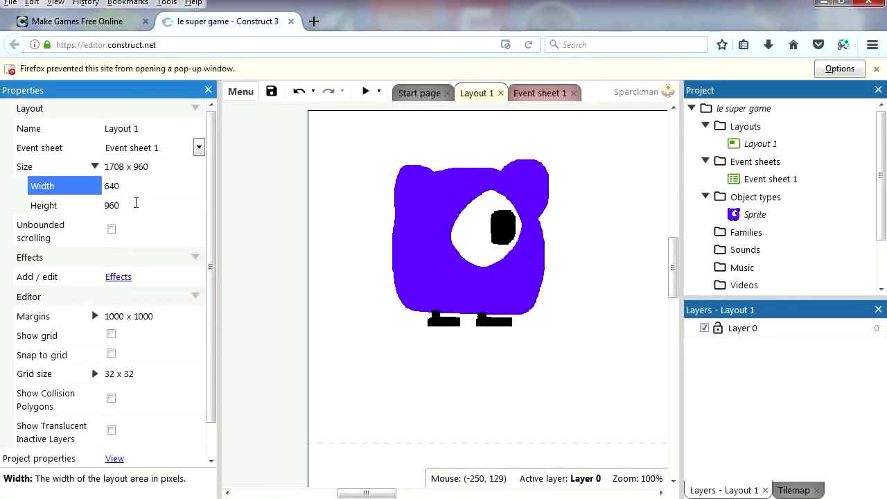
text(640)
click(119, 201)
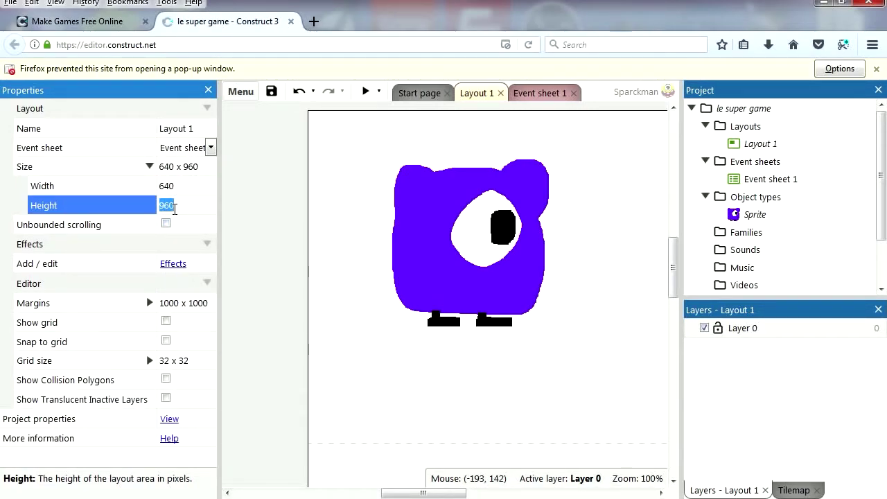
text(480)
click(280, 239)
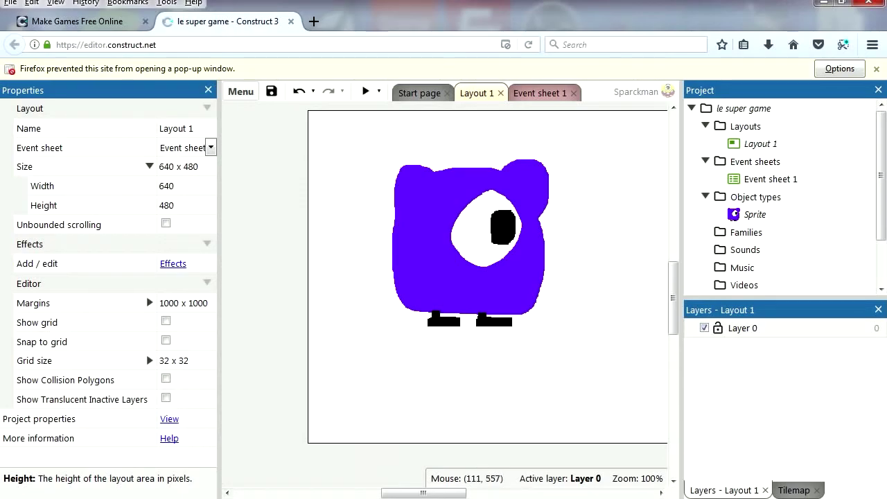
drag(423, 494, 431, 493)
Step: Run the preview again to check the resized layout, retrying the popup, and close the preview window
click(366, 91)
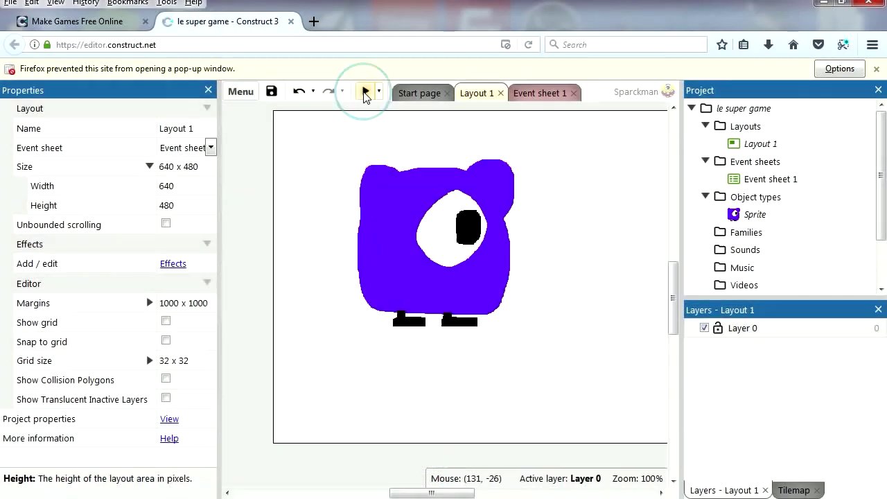
click(515, 349)
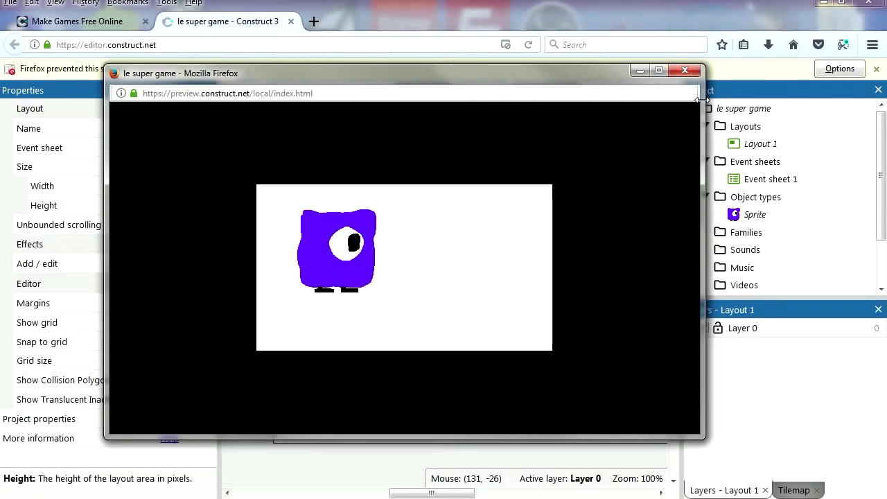
click(685, 70)
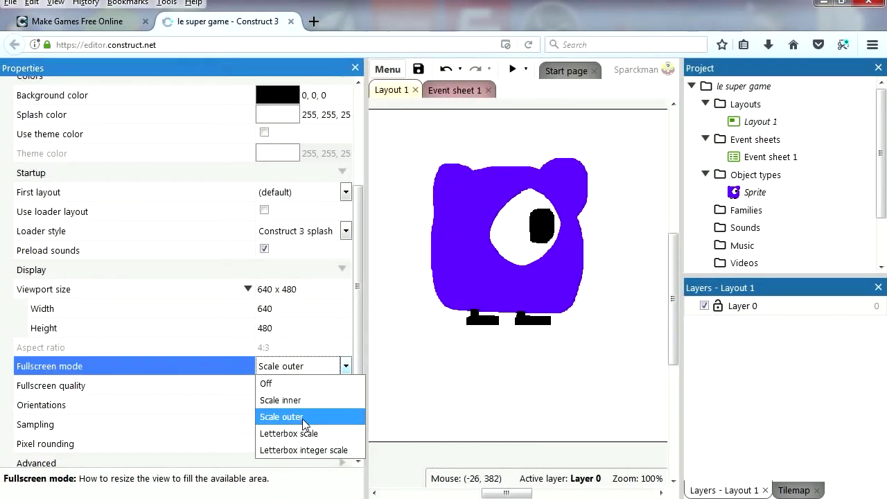
Step: Choose Scale outer as the project's fullscreen mode and run the preview
click(305, 418)
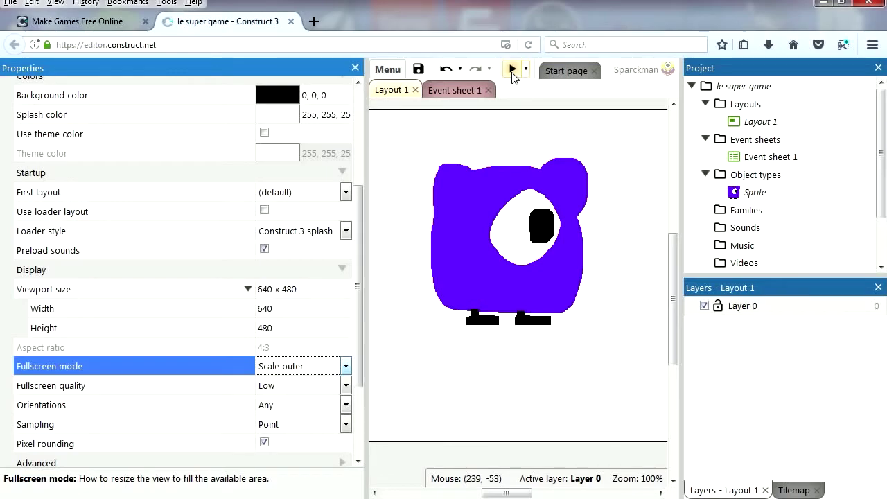
click(512, 70)
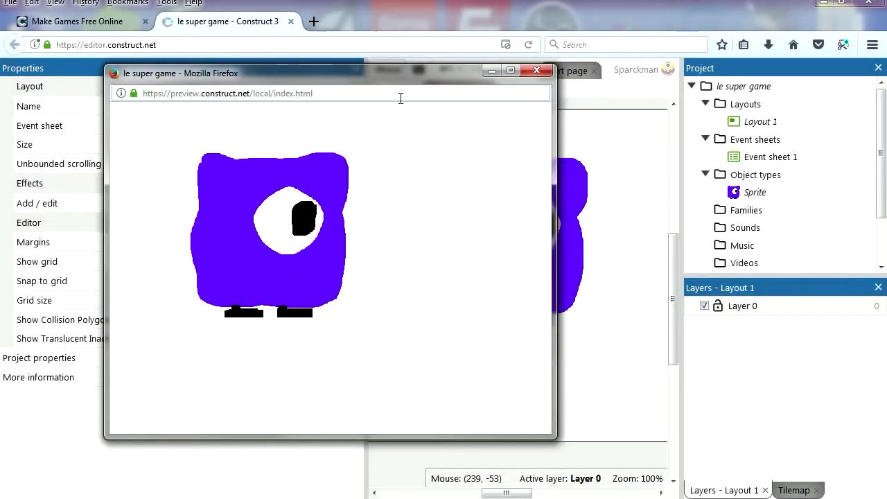
Step: Leave the preview and shrink the character sprite on the layout to about 78 x 78
drag(394, 76, 413, 59)
drag(365, 354, 316, 354)
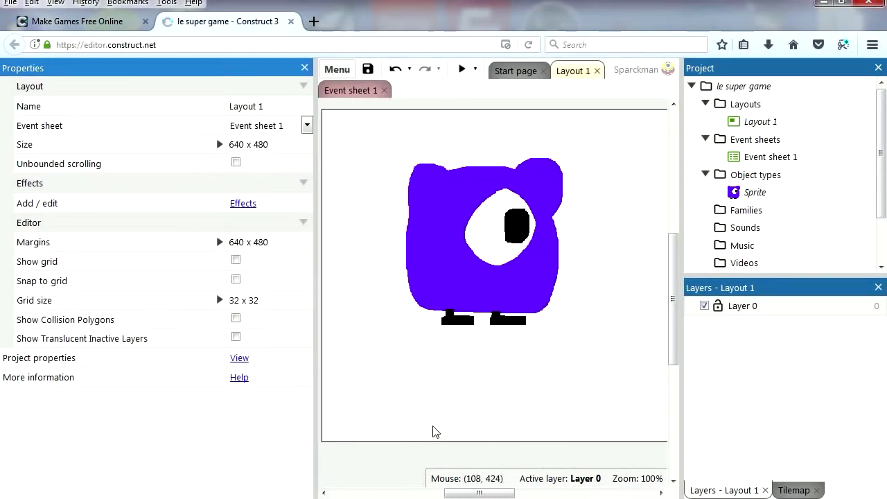
click(484, 280)
drag(582, 142, 488, 233)
key(ctrl+z)
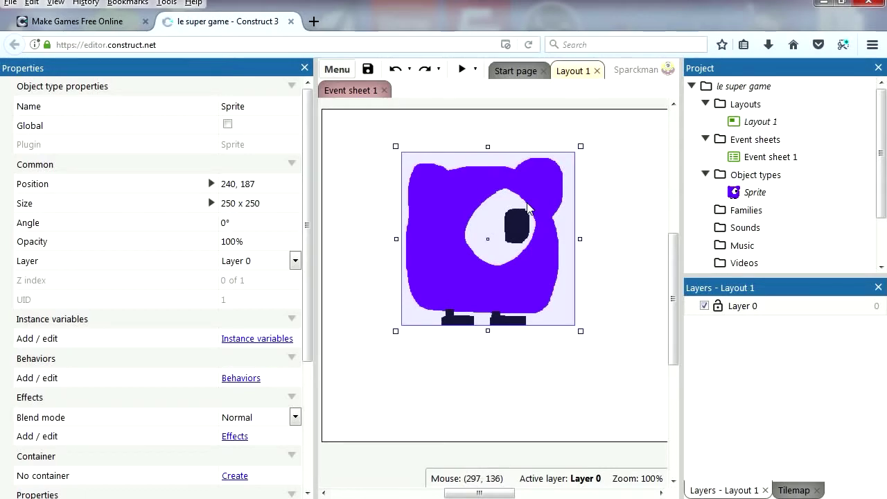
drag(584, 146, 466, 276)
click(421, 357)
Step: Insert a second Sprite object on the layout, placed below the character
right_click(421, 340)
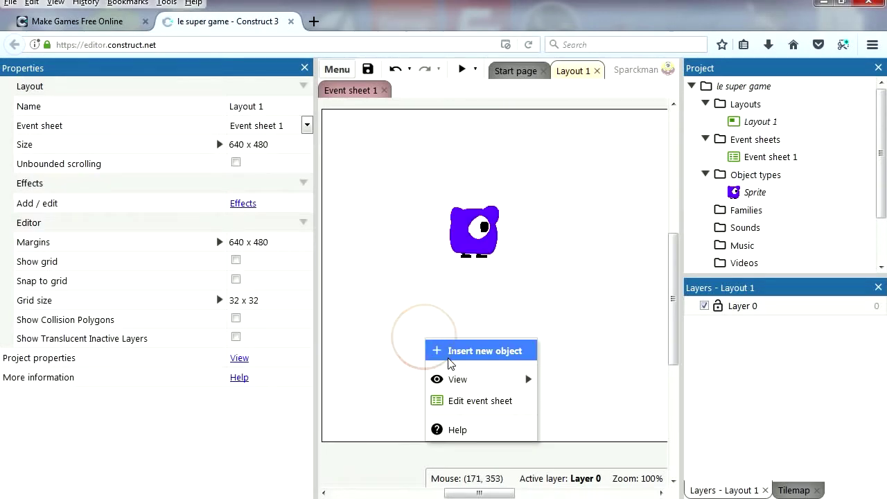
click(487, 354)
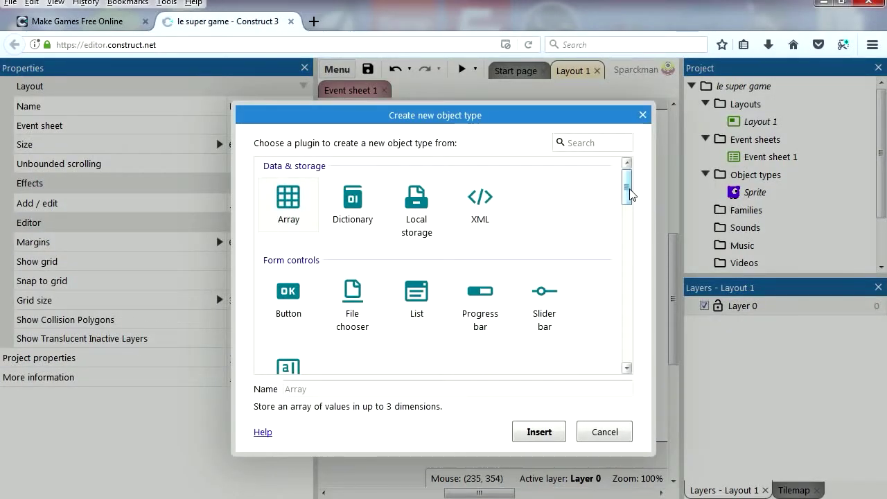
drag(627, 185, 626, 239)
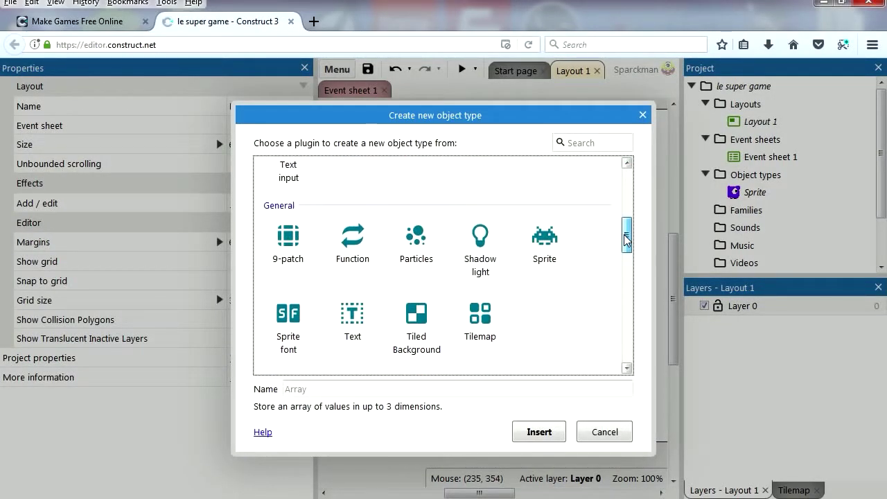
click(544, 243)
click(540, 432)
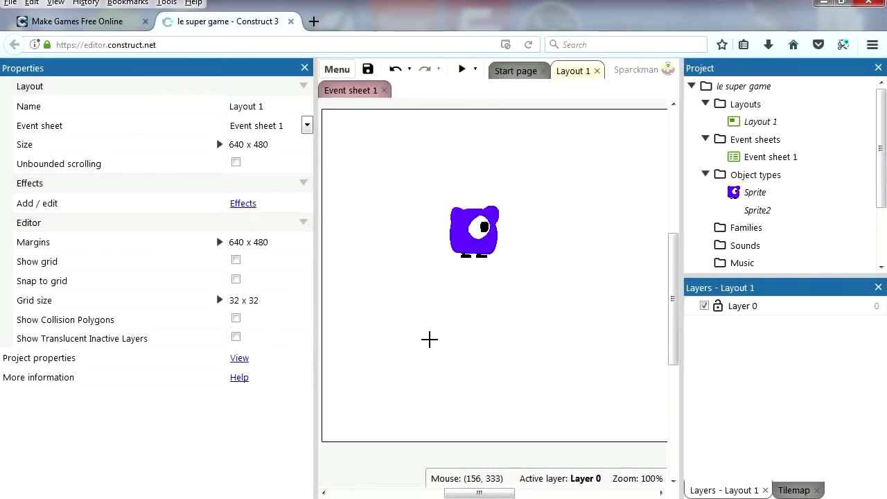
click(428, 339)
Step: Fill the new sprite's whole frame with bright green in the animations editor
drag(141, 192, 108, 166)
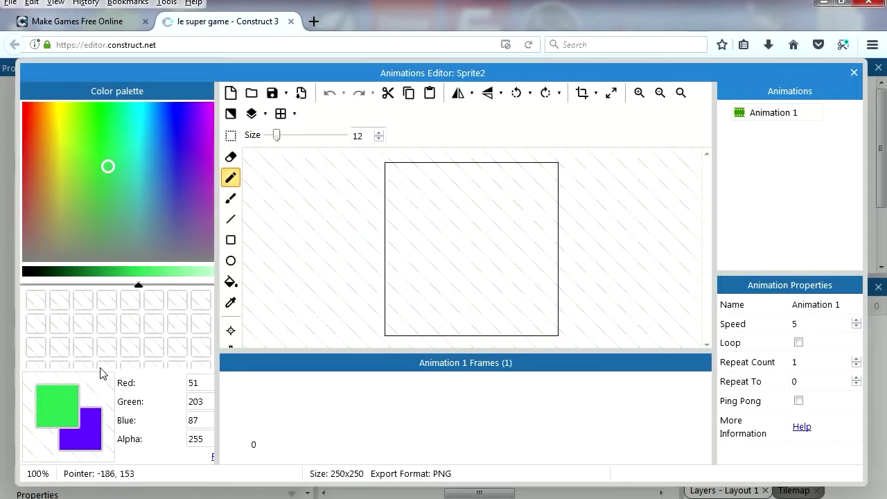
click(231, 281)
click(511, 263)
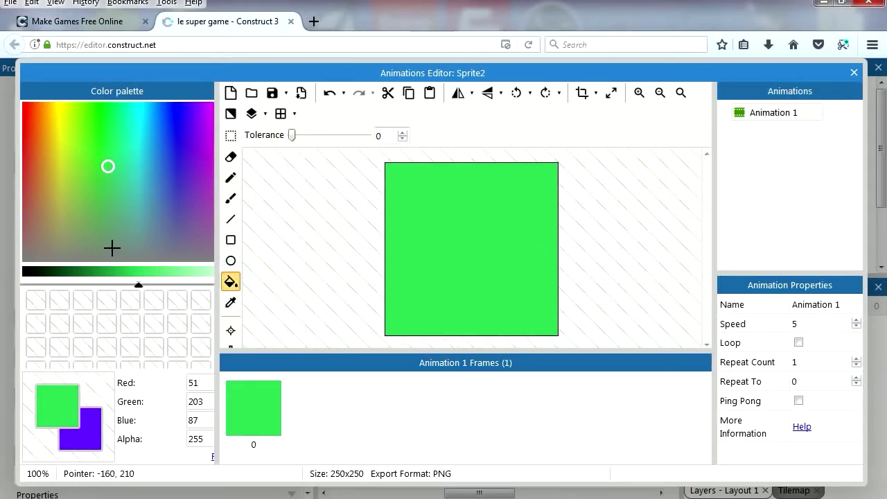
Step: Draw short darker dashes over the green fill with the Pencil tool and close the animations editor
mouse_move(112, 194)
mouse_down()
mouse_move(107, 206)
mouse_move(119, 148)
mouse_move(129, 145)
mouse_move(92, 200)
mouse_up()
click(231, 178)
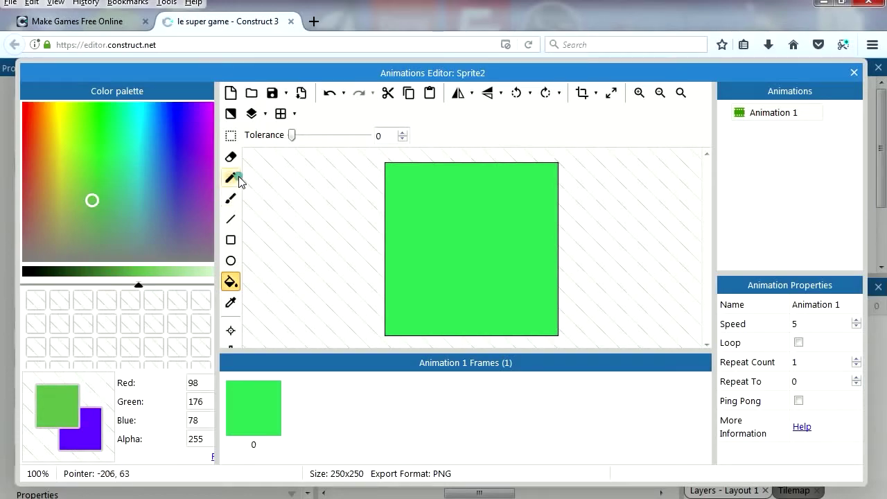
key(Escape)
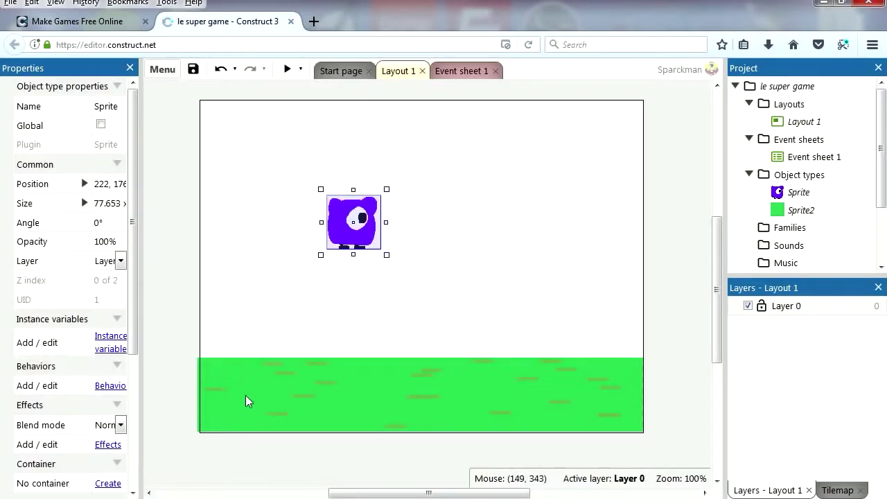
Step: Move the character sprite down to about 255, 260, just above the green ground, and check the layout in the preview
click(178, 307)
click(335, 282)
drag(335, 283, 380, 293)
key(F5)
click(624, 72)
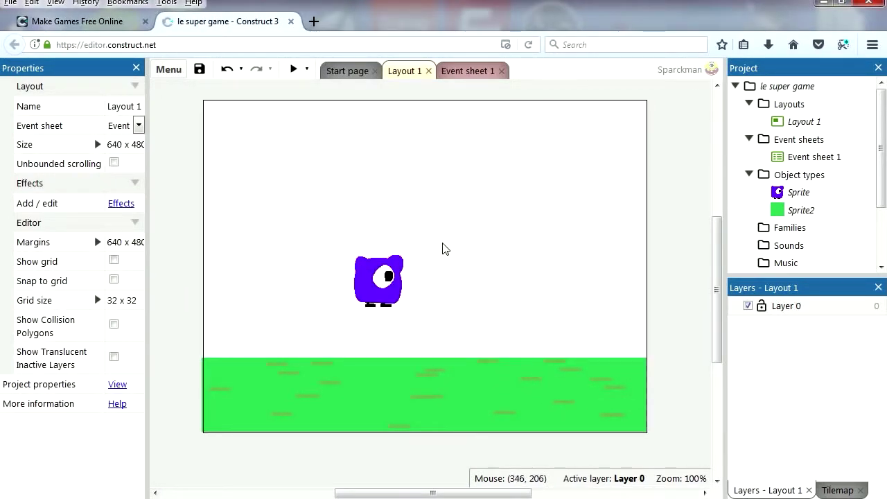
Step: Rename Layout 1 as Level1 and insert a third Sprite object near the layout's upper-left corner
right_click(431, 202)
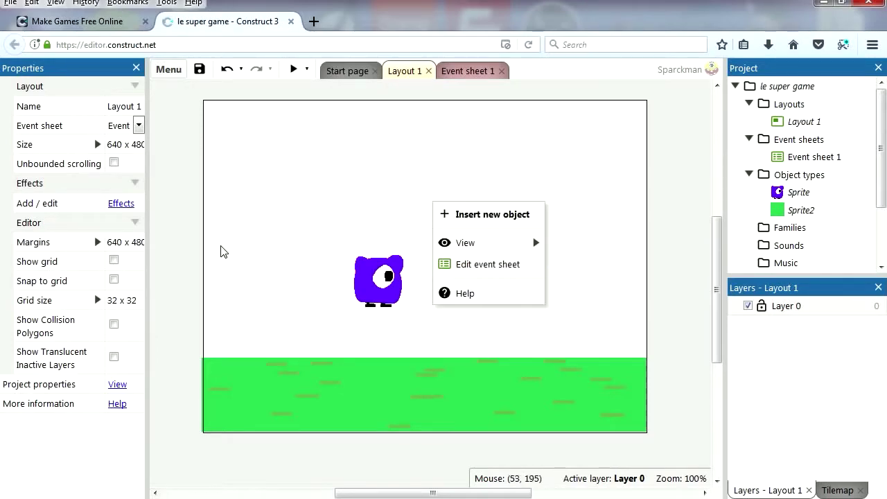
drag(147, 263, 200, 271)
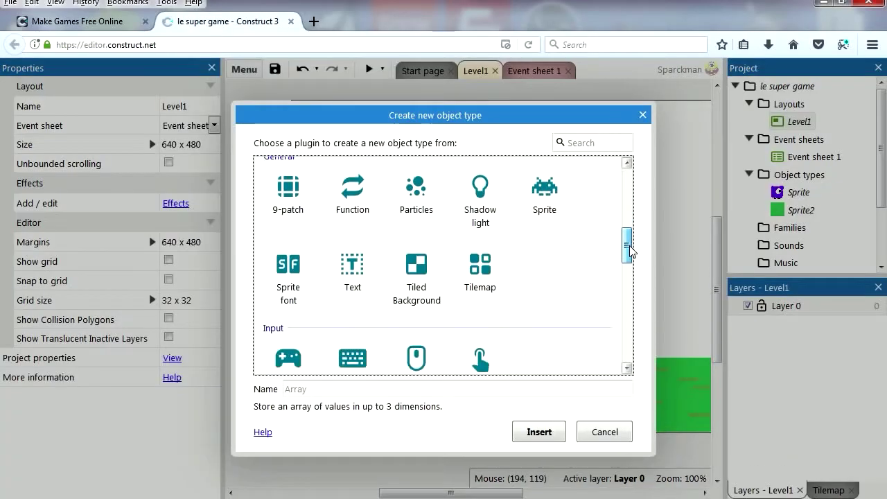
double_click(542, 191)
click(388, 169)
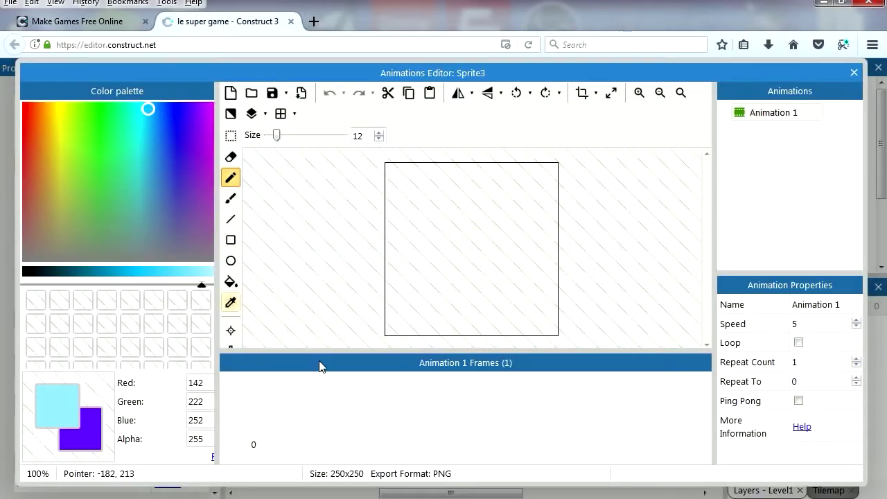
Step: Fill the third sprite's frame with light blue and close the animations editor
click(231, 281)
click(521, 258)
click(854, 72)
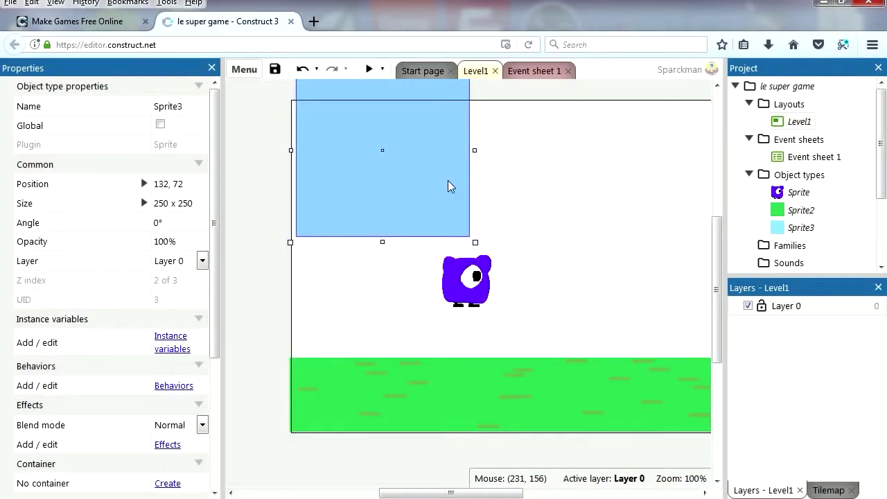
Step: Stretch the light-blue sprite over the whole layout as a sky behind the other sprites, and check it in the preview
drag(448, 181, 415, 193)
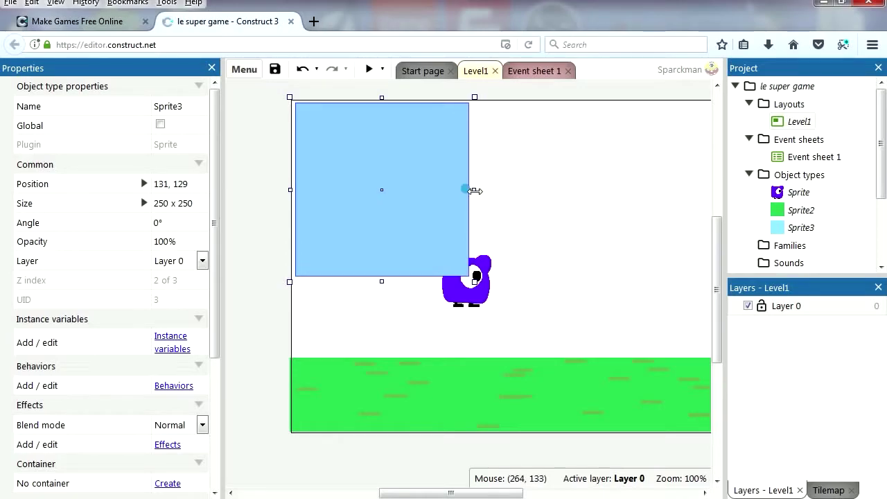
drag(474, 190, 479, 208)
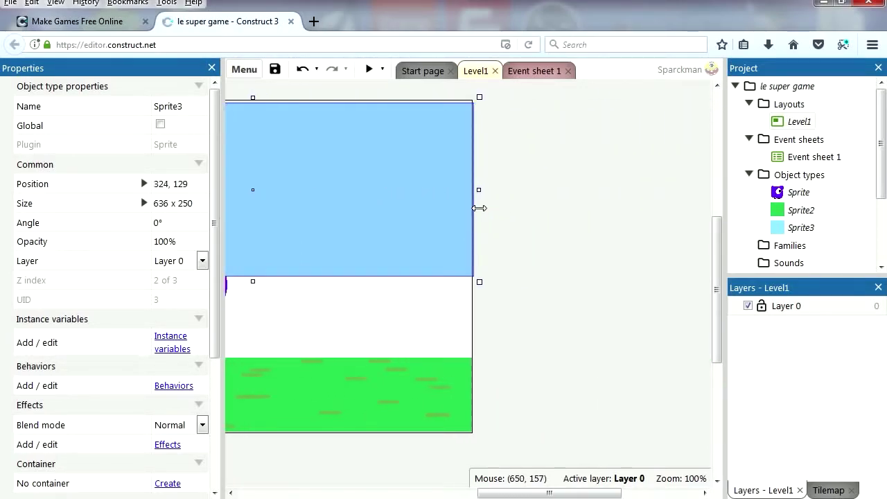
click(303, 69)
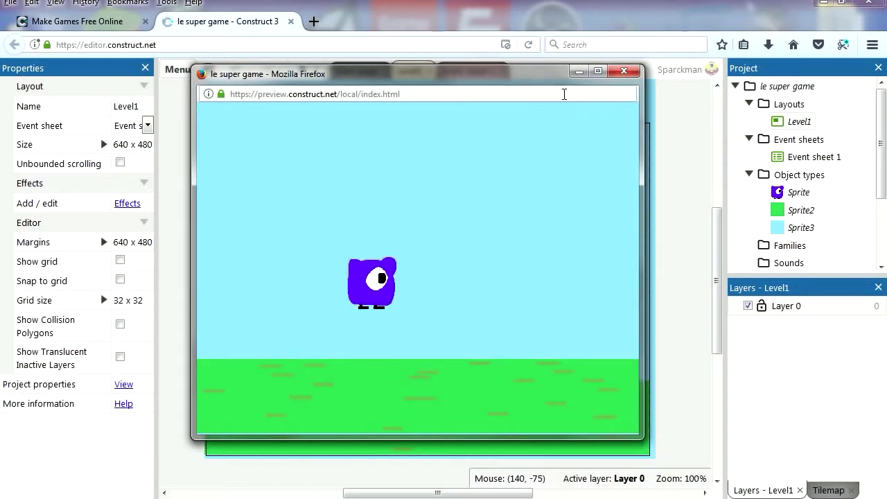
click(624, 70)
Step: Add the Platform behavior to the character sprite
click(427, 315)
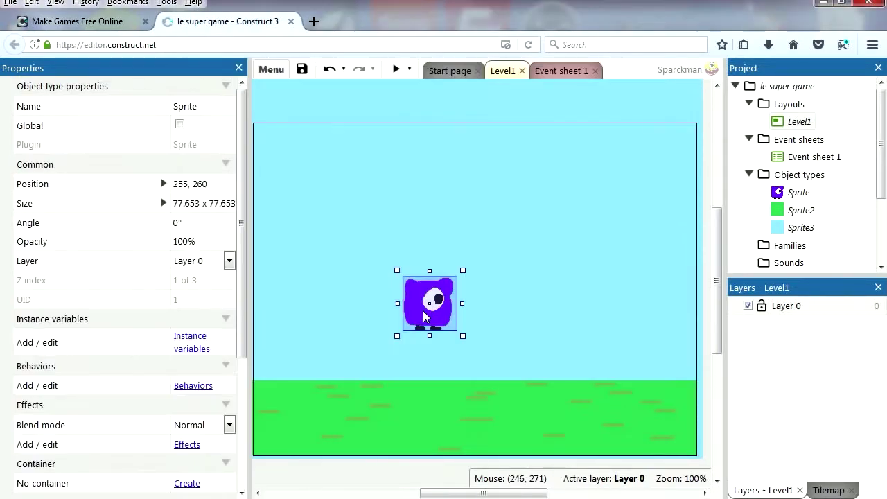
drag(241, 288, 234, 438)
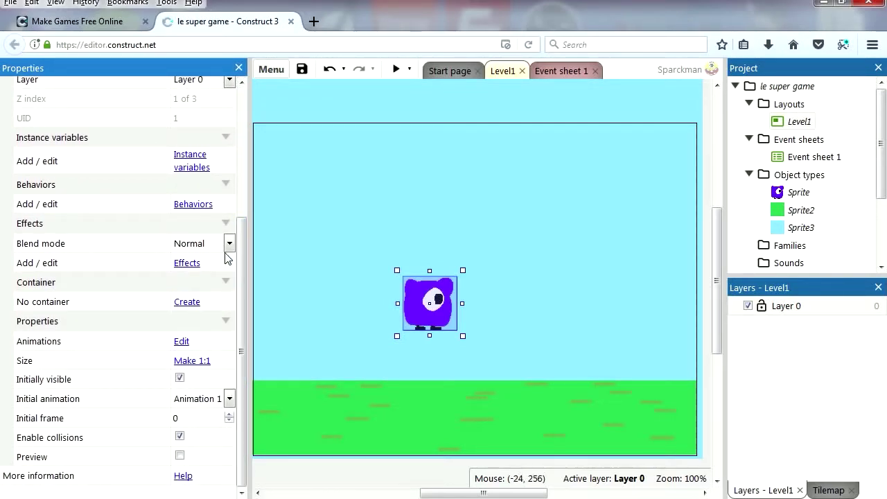
click(193, 205)
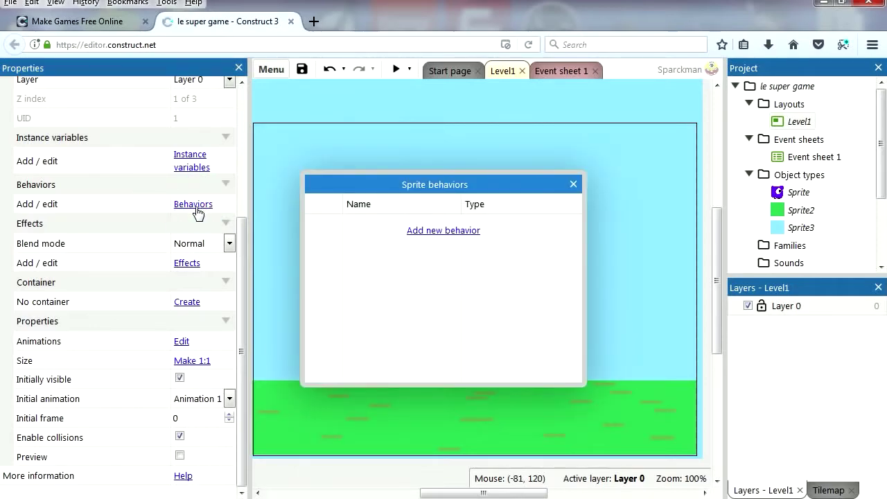
click(431, 231)
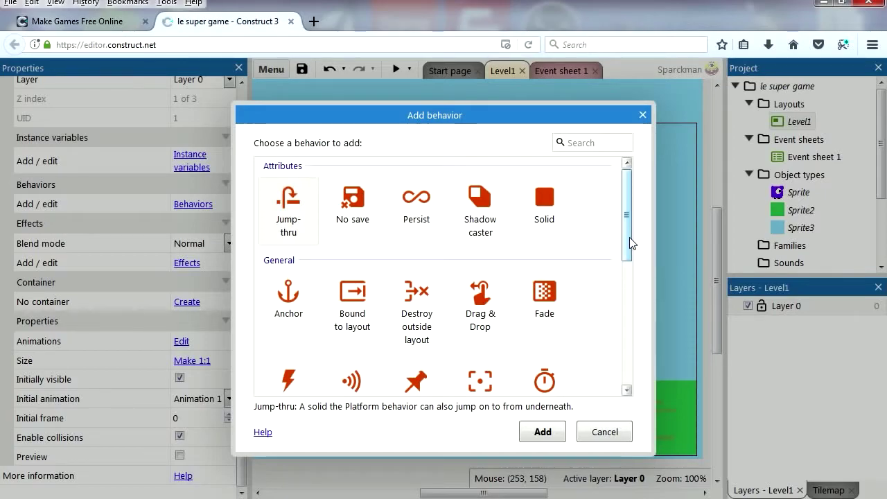
drag(629, 237, 617, 389)
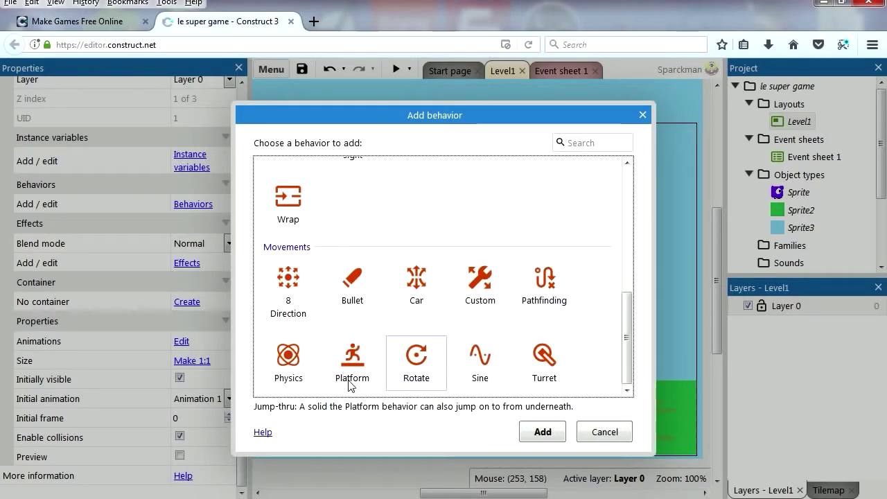
click(350, 355)
click(542, 432)
click(574, 184)
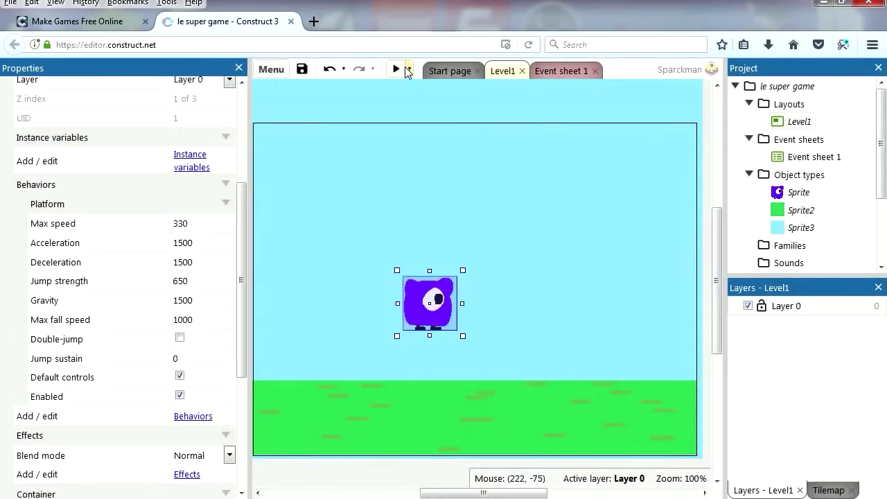
Step: Preview the character's Platform behavior, and extend the green ground sprite downward to 643 x 113
click(395, 69)
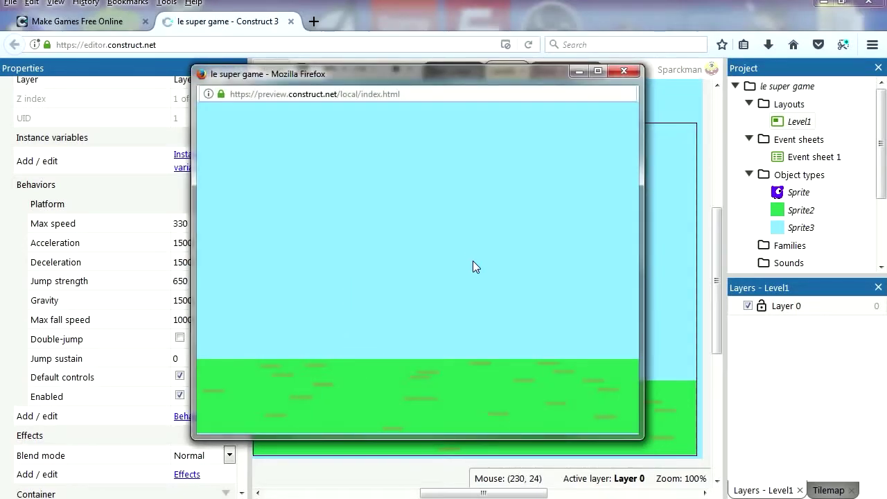
click(447, 428)
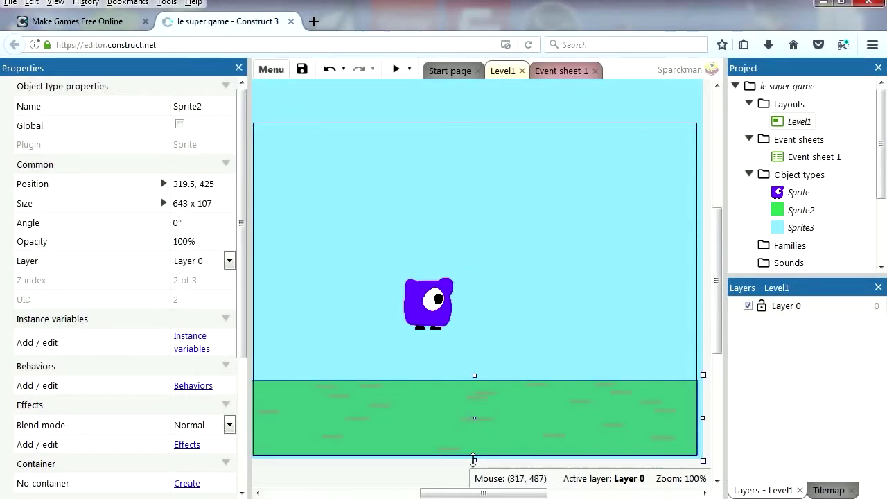
drag(473, 460, 478, 465)
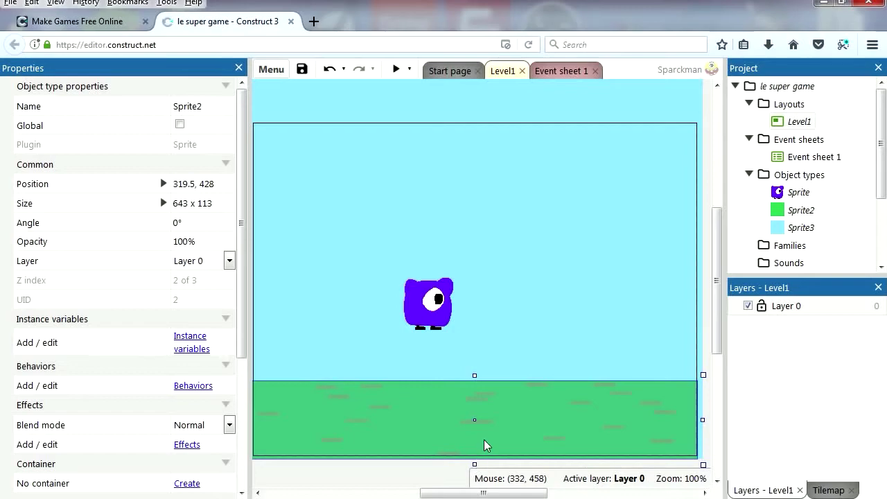
Step: Start a new event in Event sheet 1 and choose the character Sprite as the condition's object
click(559, 70)
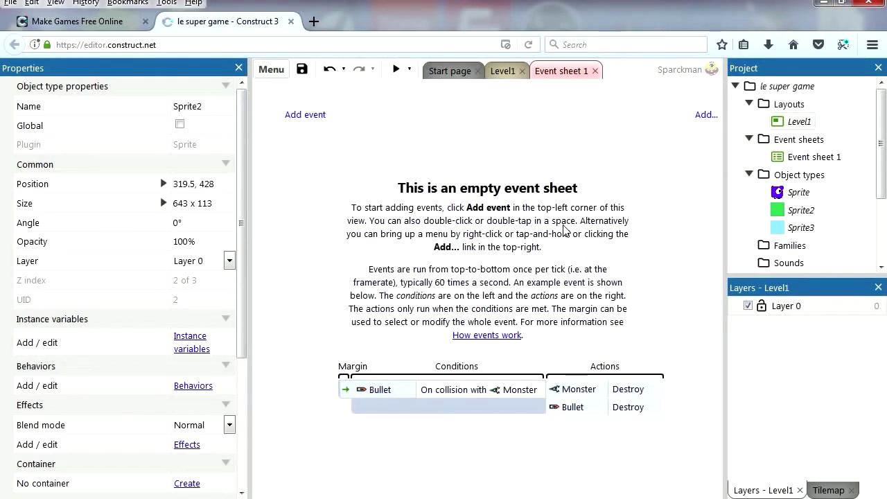
click(309, 116)
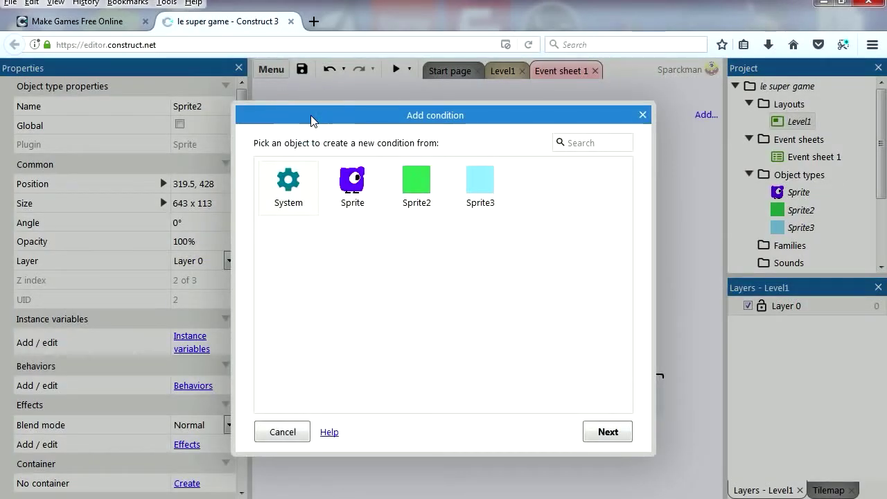
double_click(354, 187)
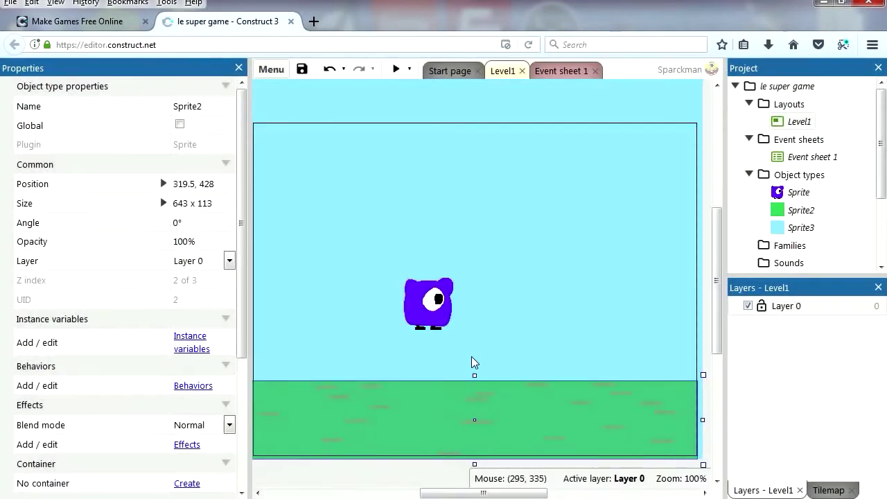
Step: Add the Solid behavior to the green ground sprite
click(194, 386)
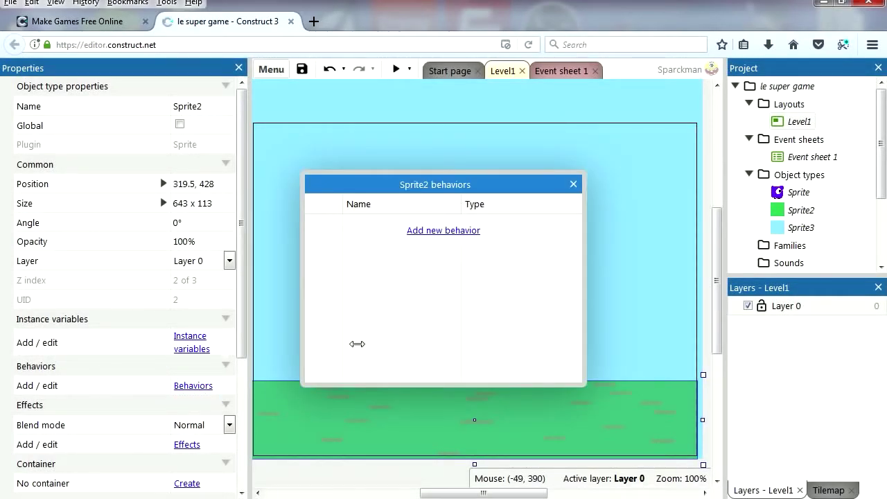
click(447, 231)
click(539, 208)
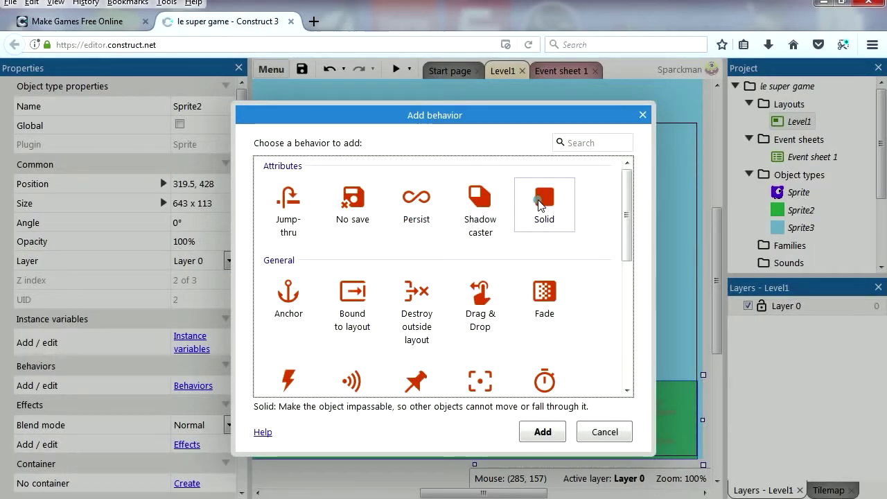
click(543, 432)
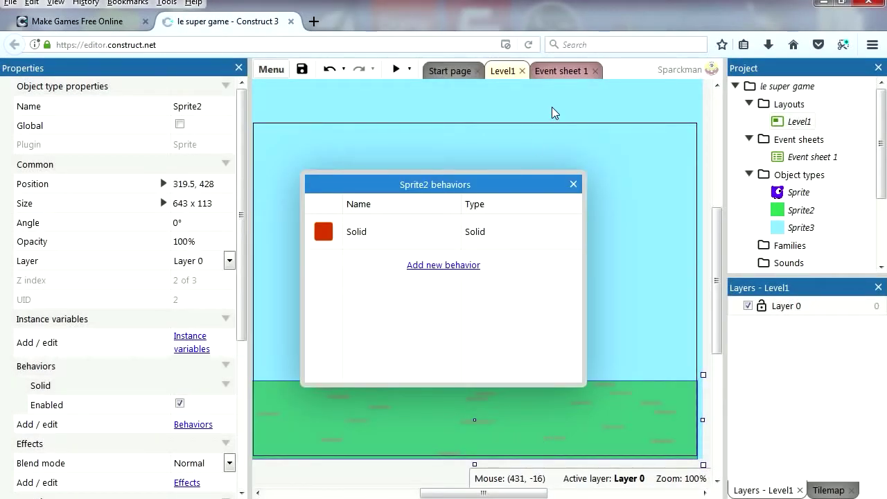
Step: Run the preview to test the character on the solid ground, and close the preview and the behaviors dialog
click(398, 70)
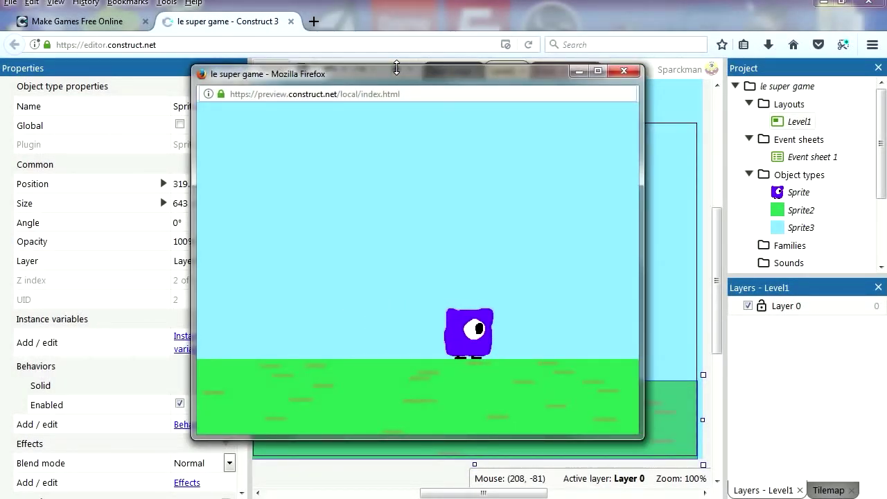
click(623, 70)
click(571, 184)
Step: Insert a new Sprite object and paint it as a floating platform with a spotted green grass top and jagged yellow earth below
drag(515, 493, 485, 497)
right_click(568, 267)
click(593, 272)
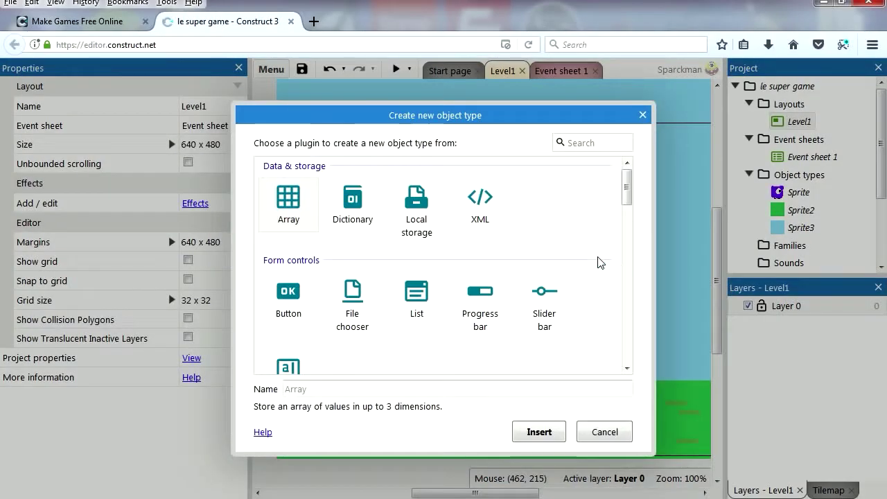
drag(627, 184, 628, 217)
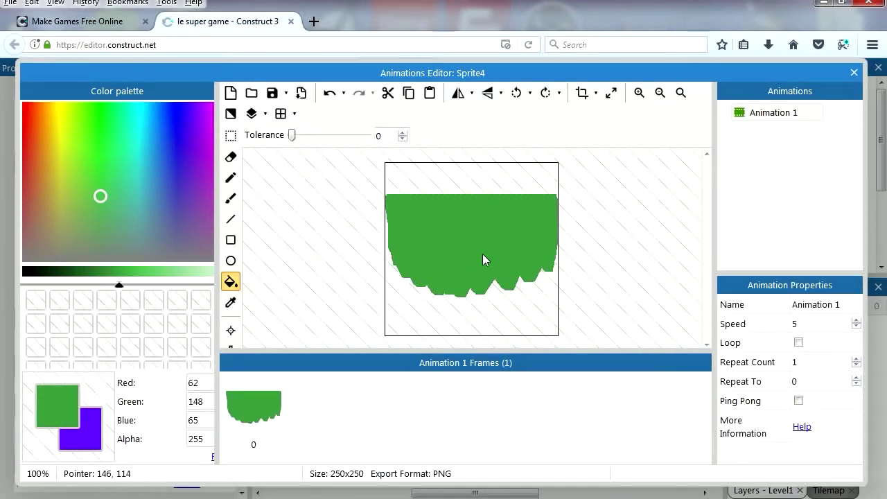
click(65, 202)
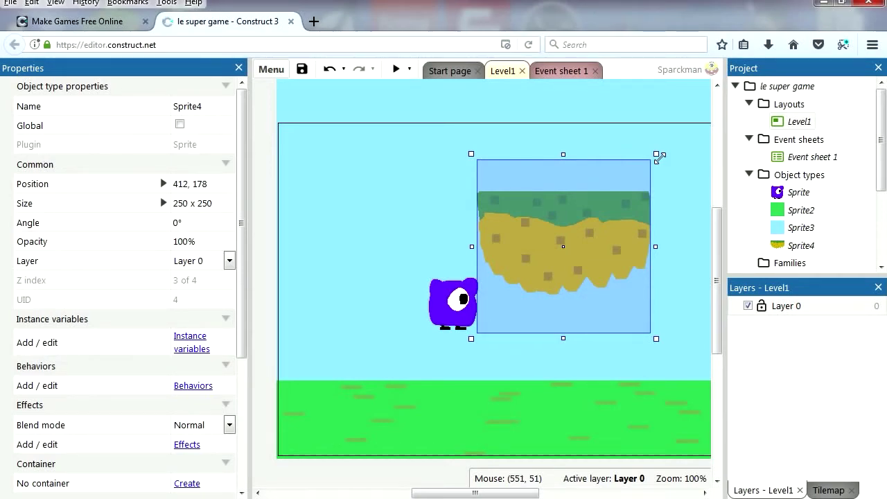
Step: Shrink the floating platform to about 114 x 114, place it near 428, 317 beside the character, and add a second, higher copy near the level's right edge
drag(659, 157, 560, 250)
drag(541, 291, 614, 330)
drag(509, 494, 538, 495)
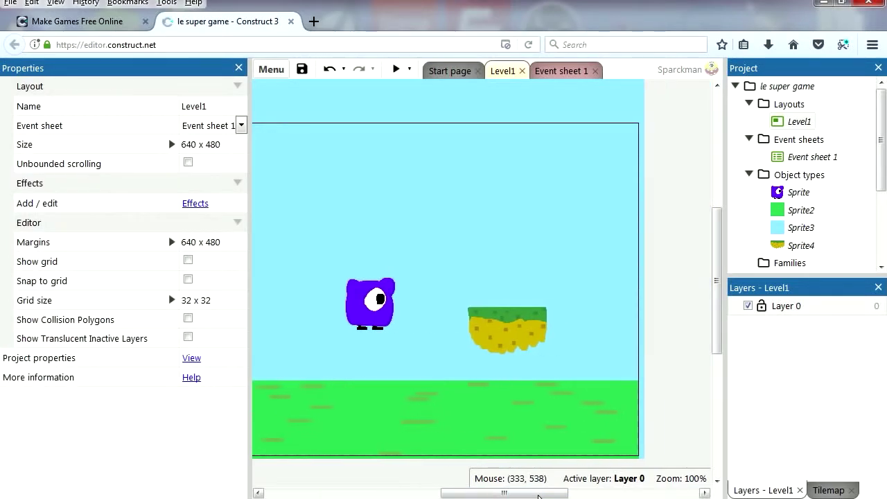
click(508, 338)
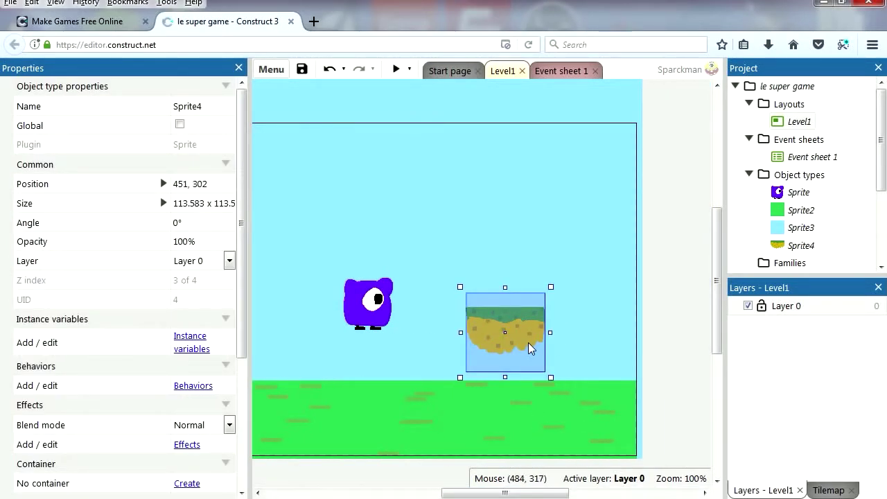
drag(781, 249, 625, 263)
drag(531, 341, 502, 331)
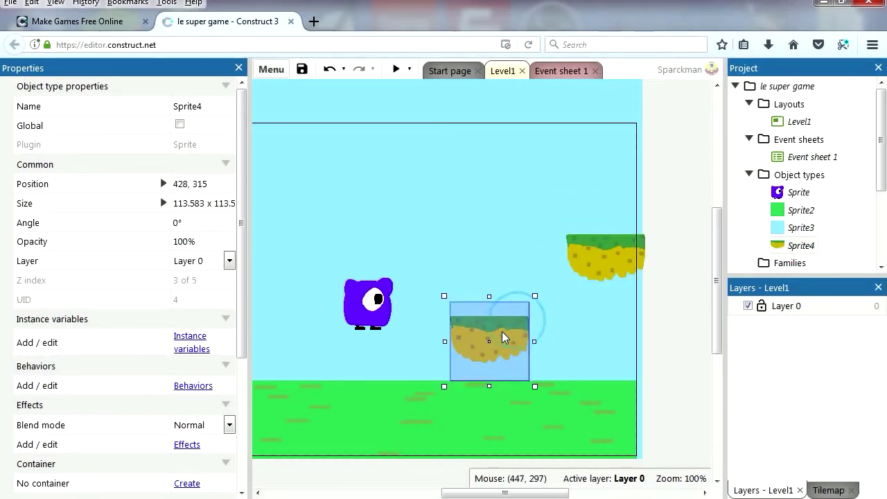
Step: Add the Jump-thru behavior to the floating platform sprite
scroll(205, 323, down, 1)
click(193, 309)
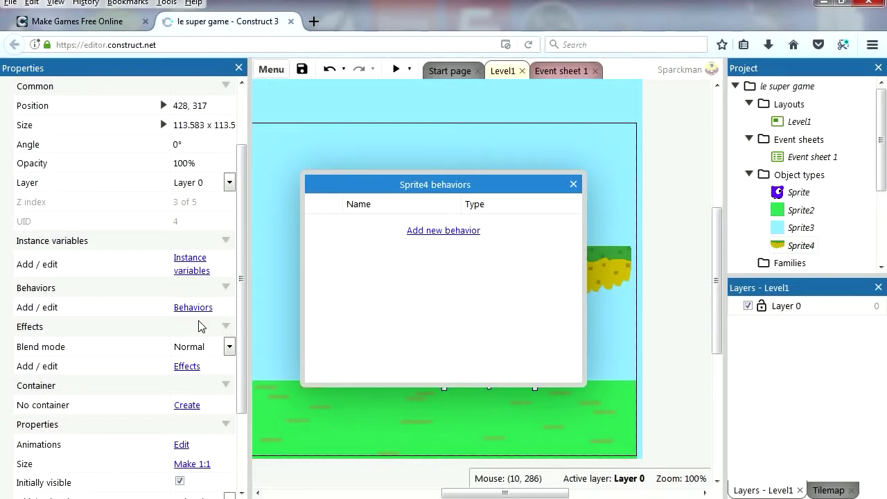
click(439, 233)
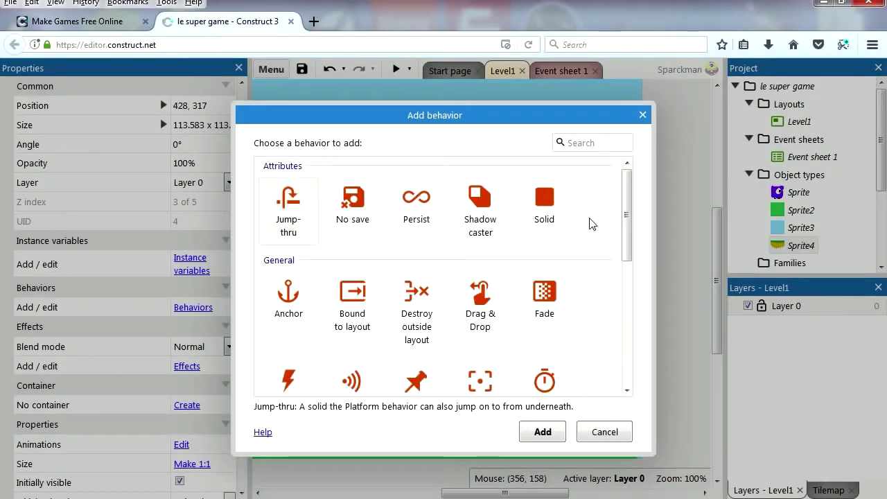
drag(625, 217, 622, 360)
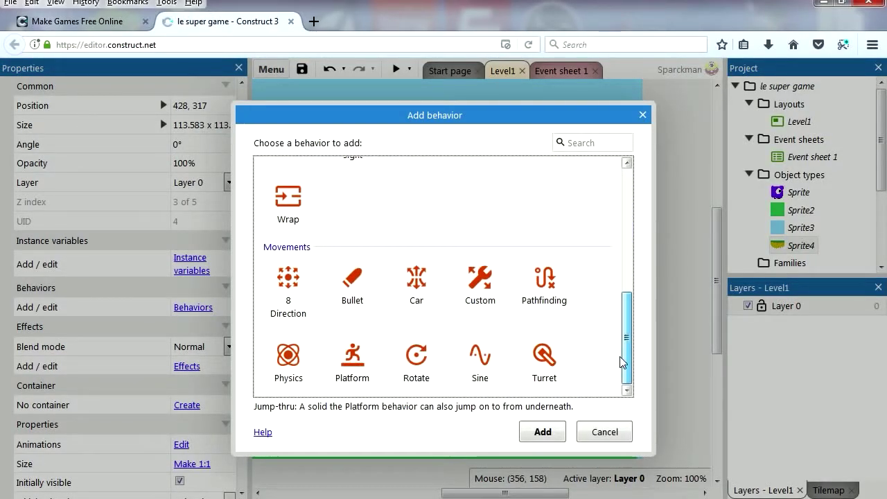
click(354, 359)
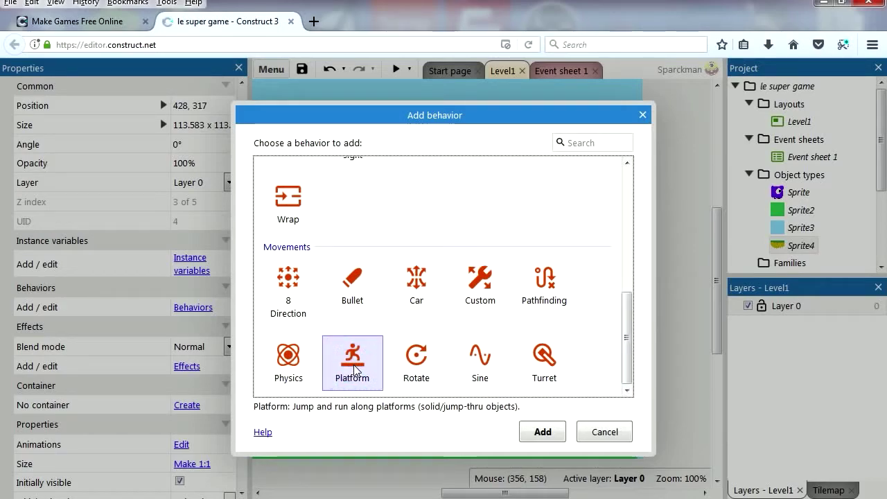
drag(627, 356, 641, 216)
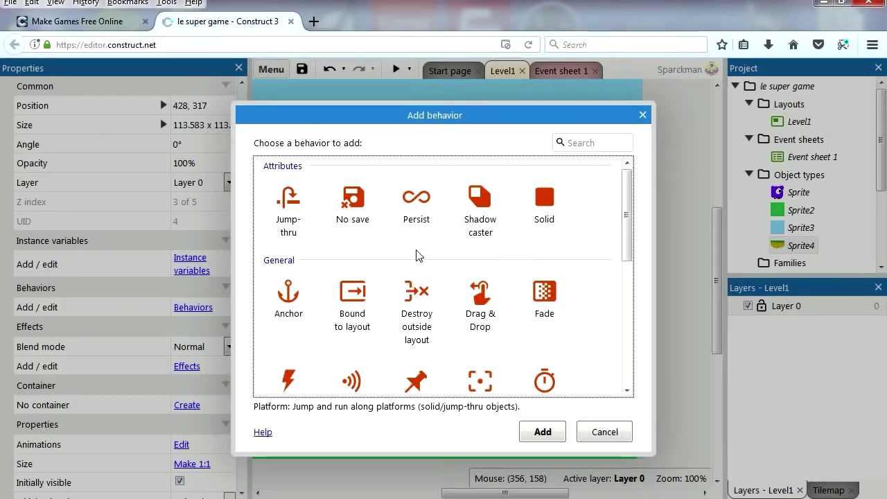
click(295, 212)
click(542, 432)
Step: Preview the game and test walking and jumping the character onto the floating platforms
key(F5)
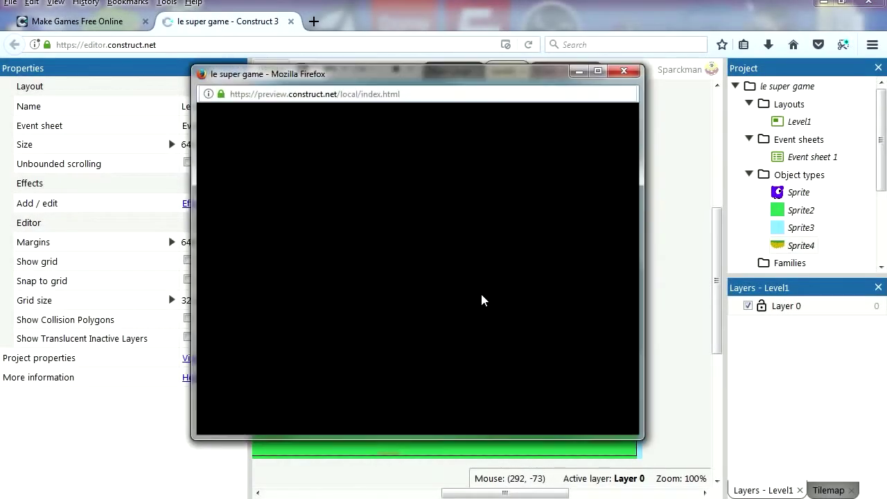
key(Right)
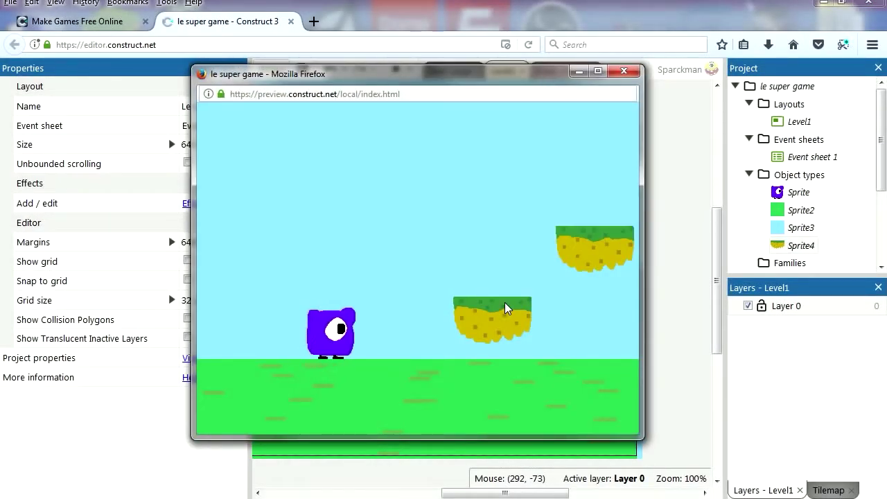
key(Left)
key(Up)
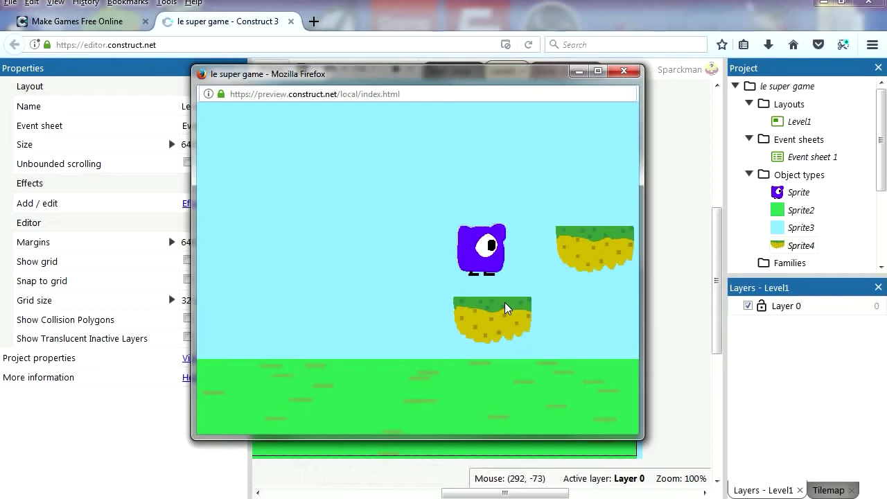
key(Right)
key(Left)
key(Right)
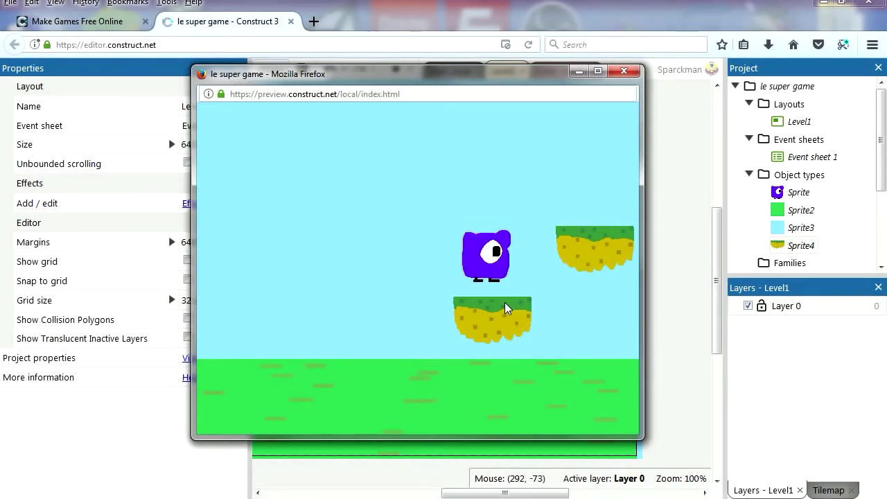
key(Left)
key(Right)
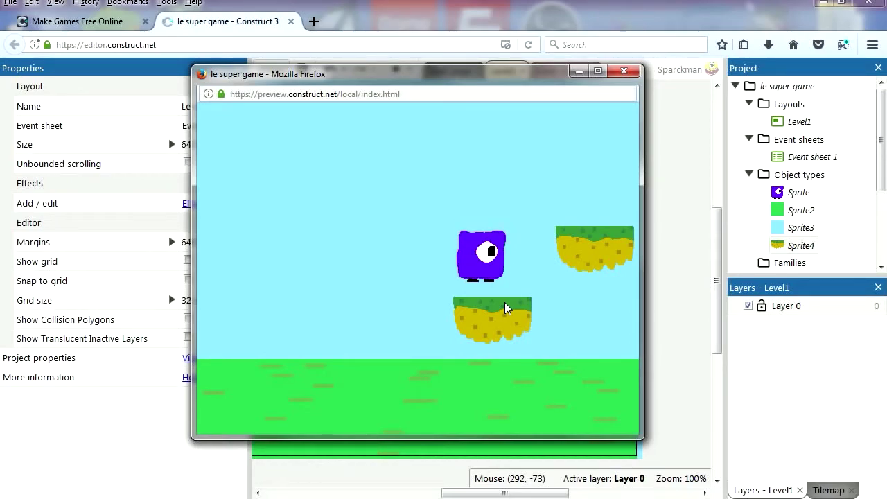
key(Up)
key(Right)
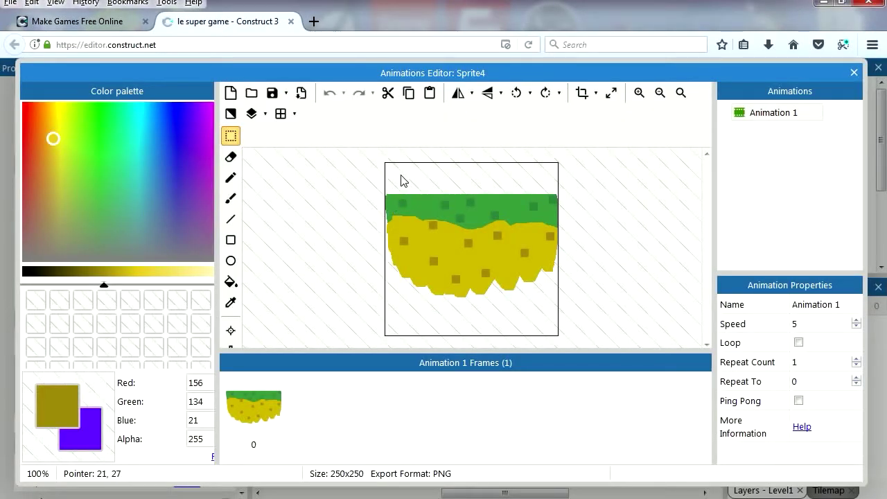
Step: Select the whole floating platform image and shift its artwork up to the canvas's upper edge
drag(380, 161, 604, 345)
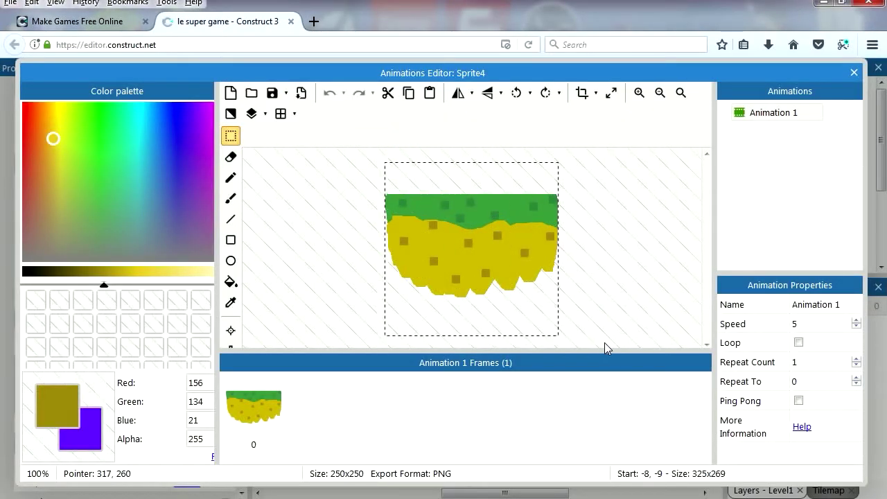
drag(463, 284, 464, 256)
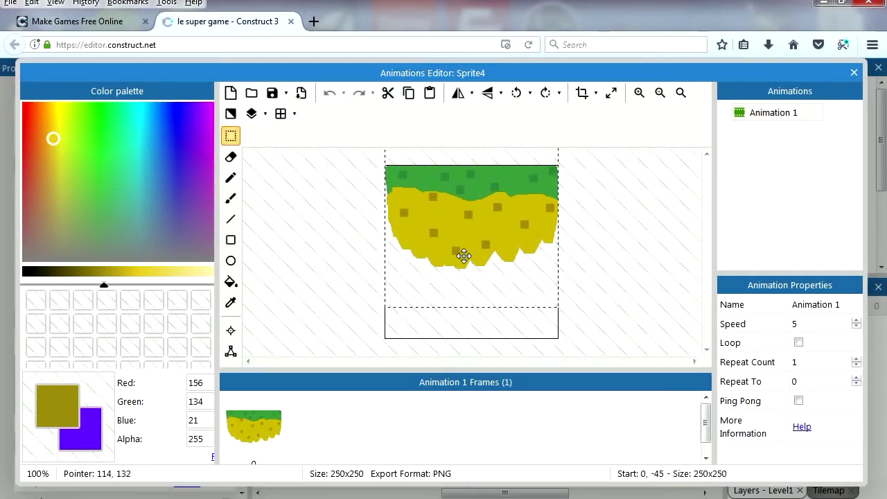
key(Escape)
Step: Preview how the character stands on the adjusted platforms and jumps between them, and close the preview
click(396, 69)
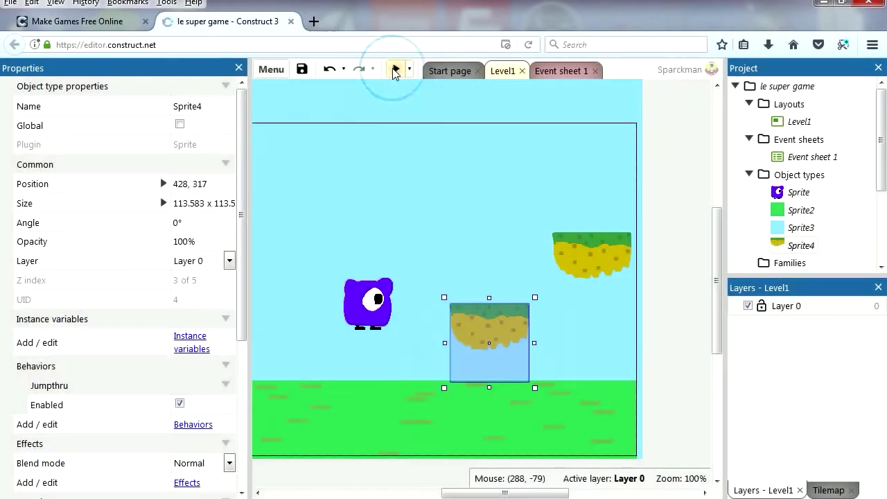
key(Right)
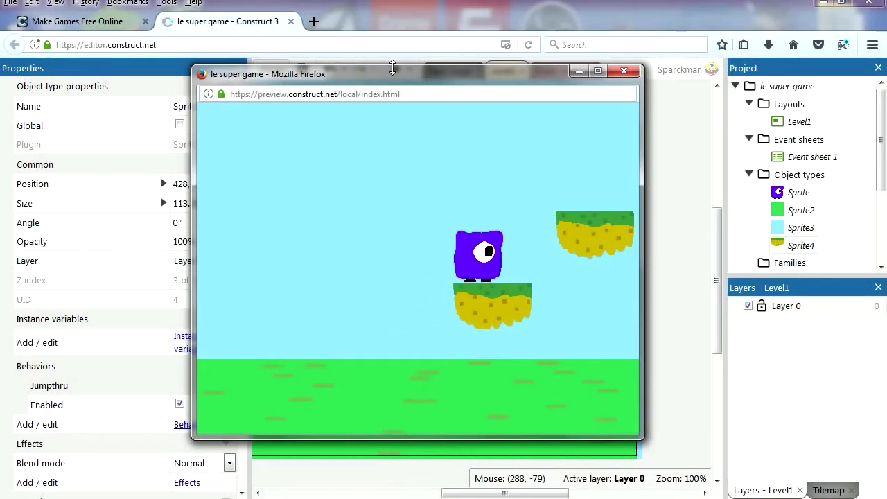
key(Right)
key(Up)
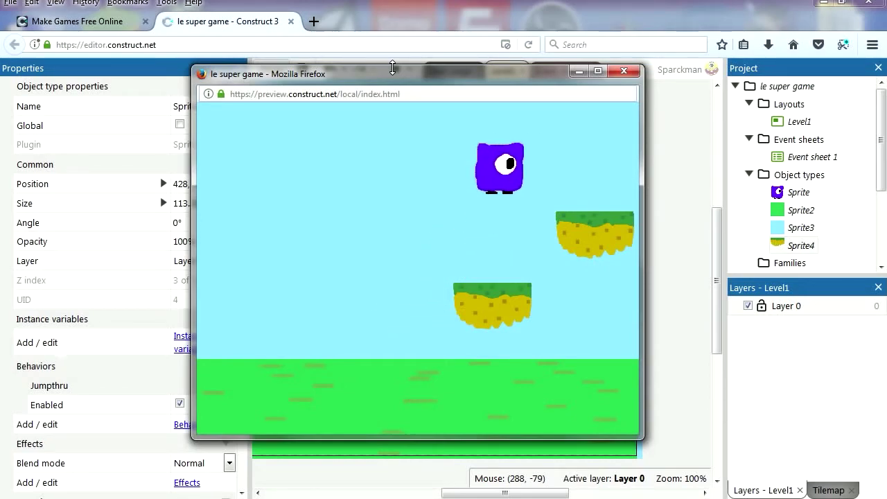
click(624, 70)
Step: Set the Level1 layout size to 2000 x 480 and stretch the ground and sky sprites across the added width
click(198, 146)
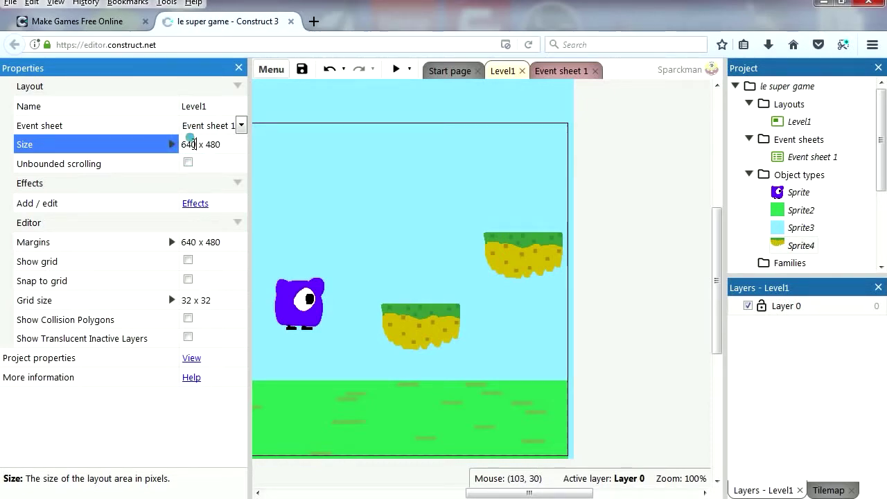
double_click(192, 145)
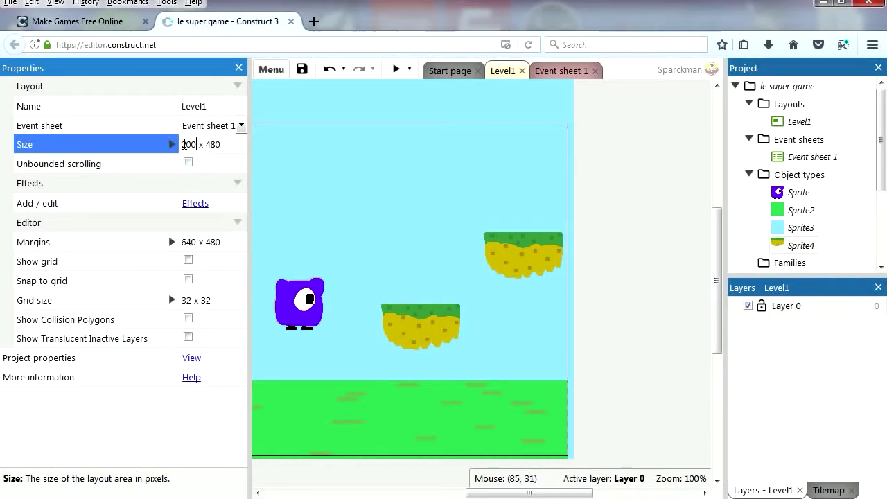
click(641, 266)
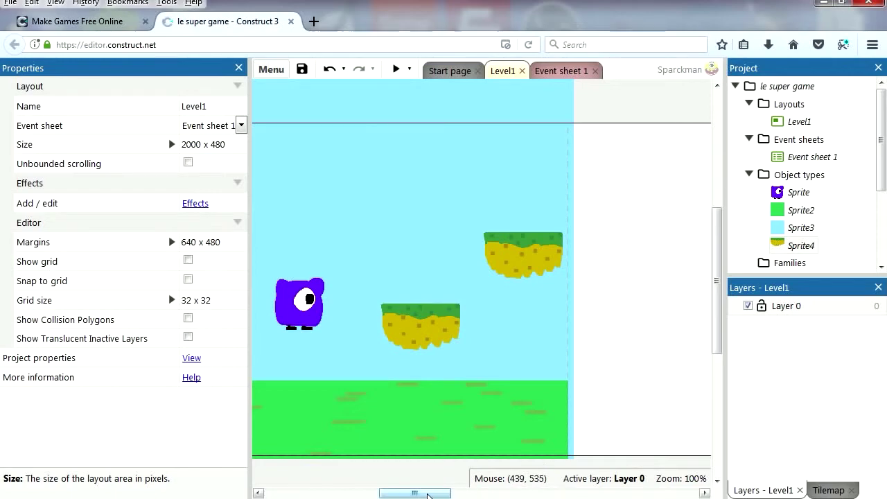
drag(416, 490, 470, 493)
click(322, 438)
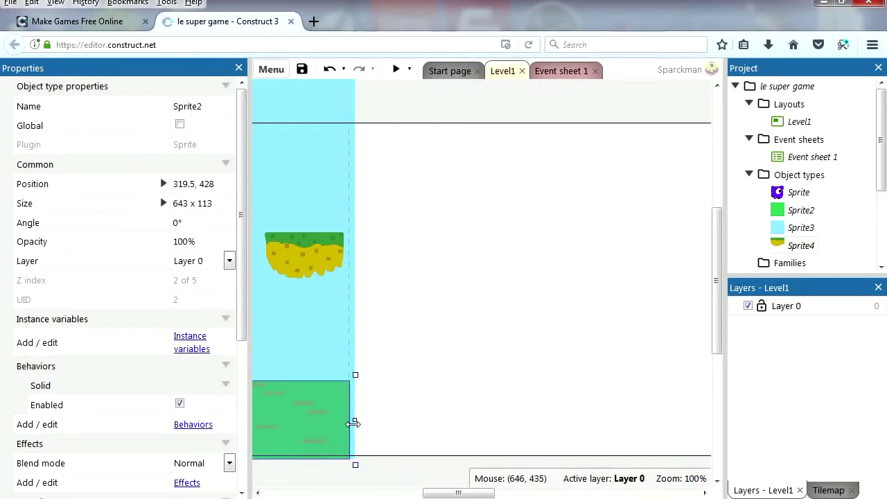
Step: Preview the widened level by moving the character and jumping onto the lower platform, and close the preview
click(396, 69)
key(Left)
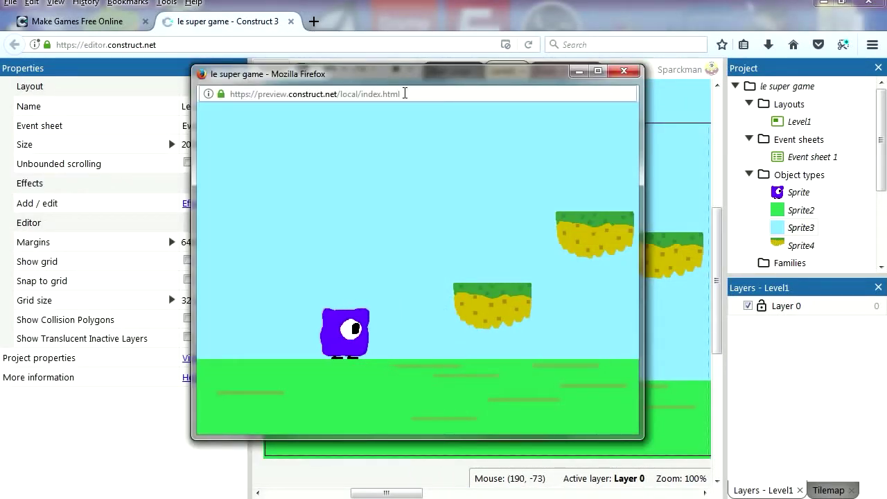
key(Right)
key(Up)
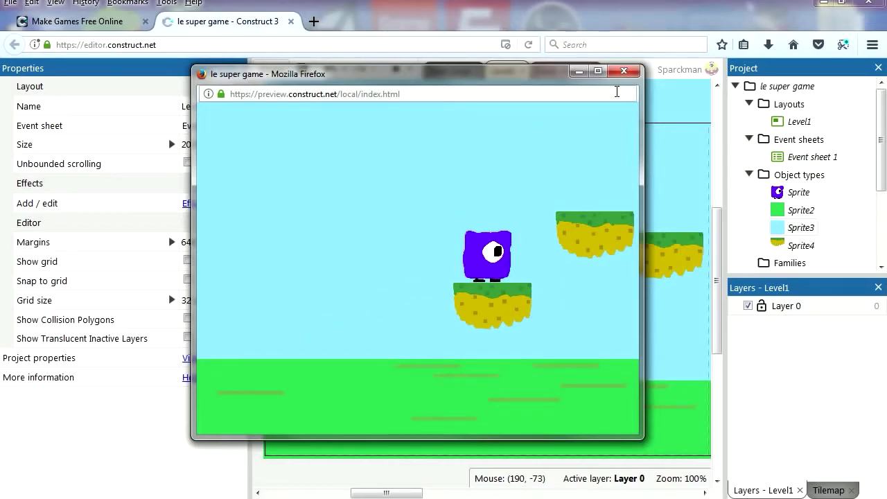
click(623, 71)
Step: Add the Scroll To behavior to the purple character sprite
click(431, 309)
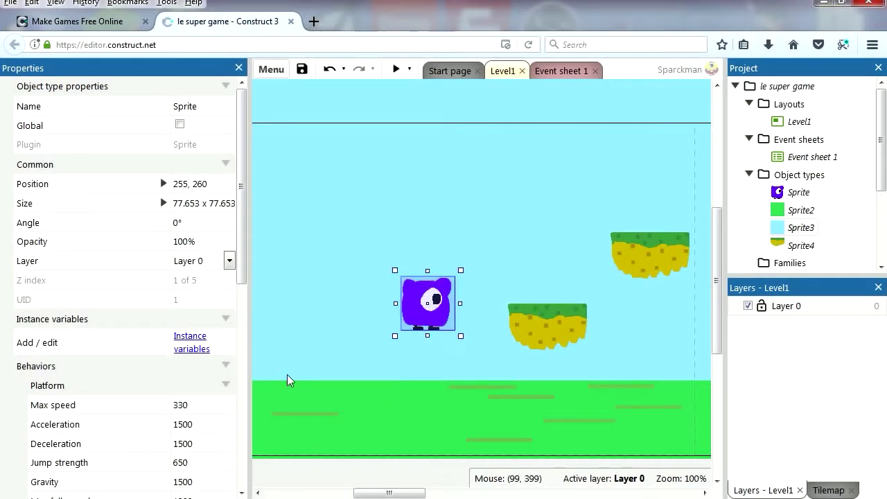
drag(242, 263, 241, 429)
click(193, 277)
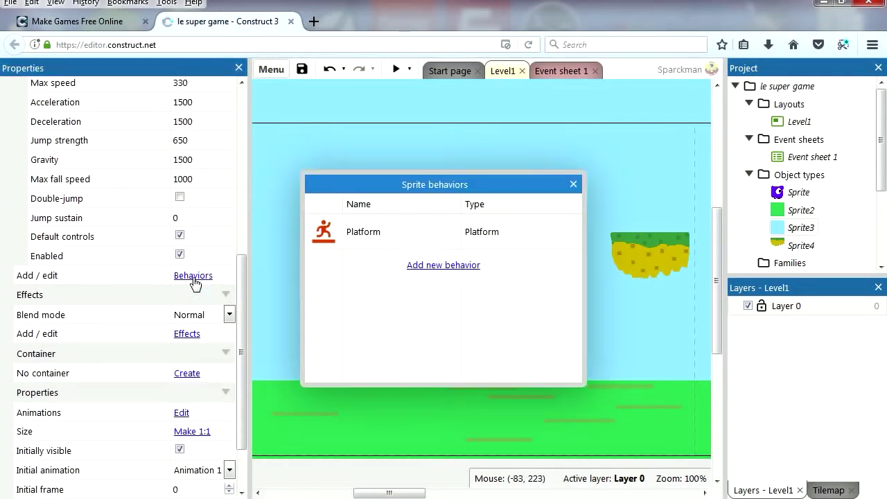
click(443, 266)
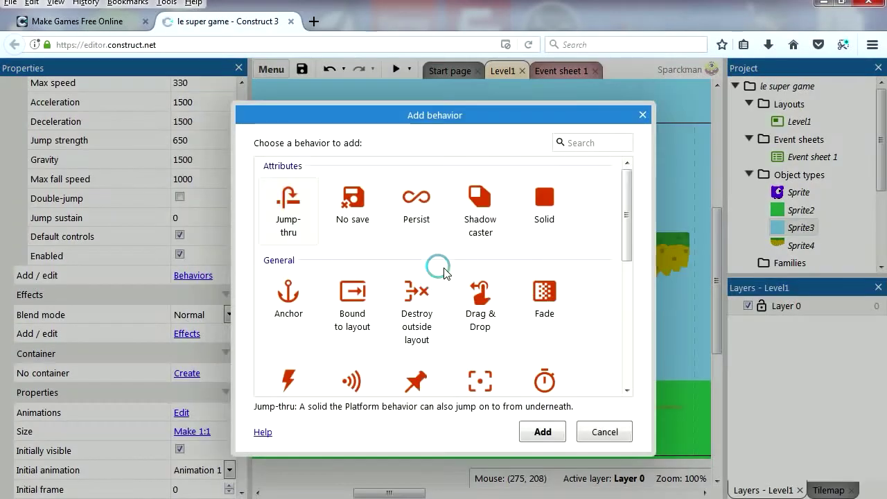
mouse_move(628, 213)
mouse_down()
mouse_move(607, 293)
mouse_move(623, 227)
mouse_up()
click(488, 296)
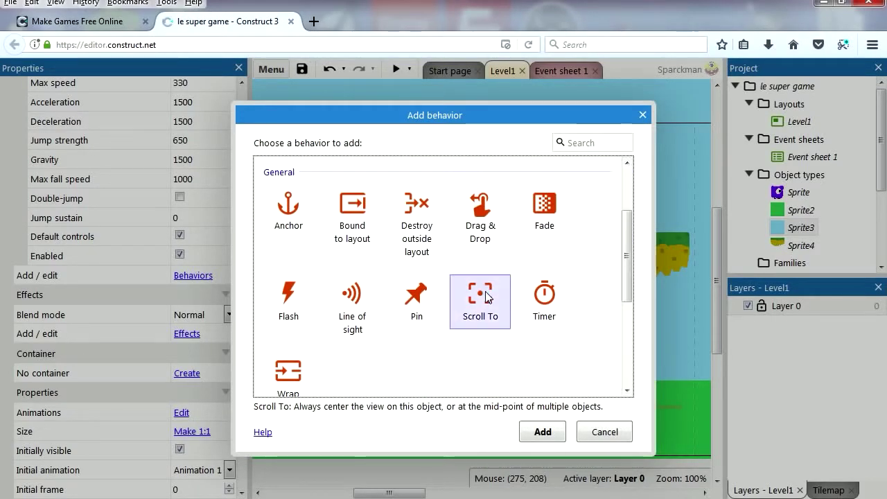
click(541, 431)
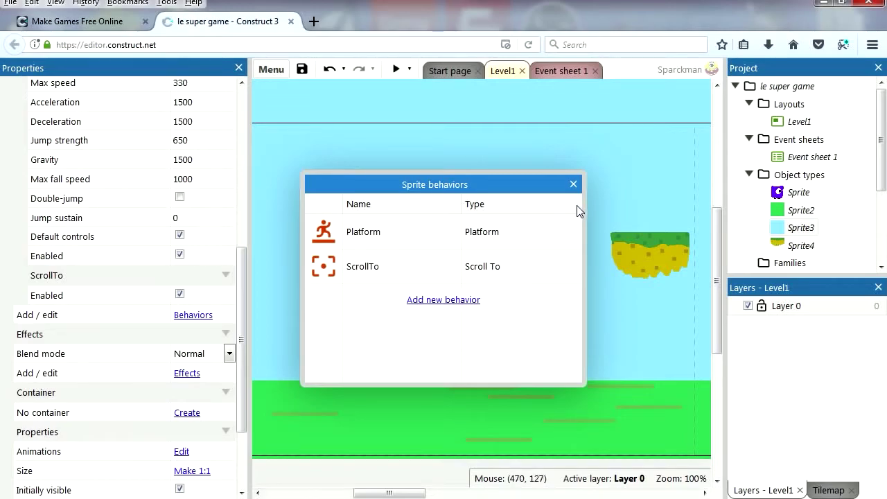
Step: Preview the game and move the character right while jumping to test the view following it
click(395, 70)
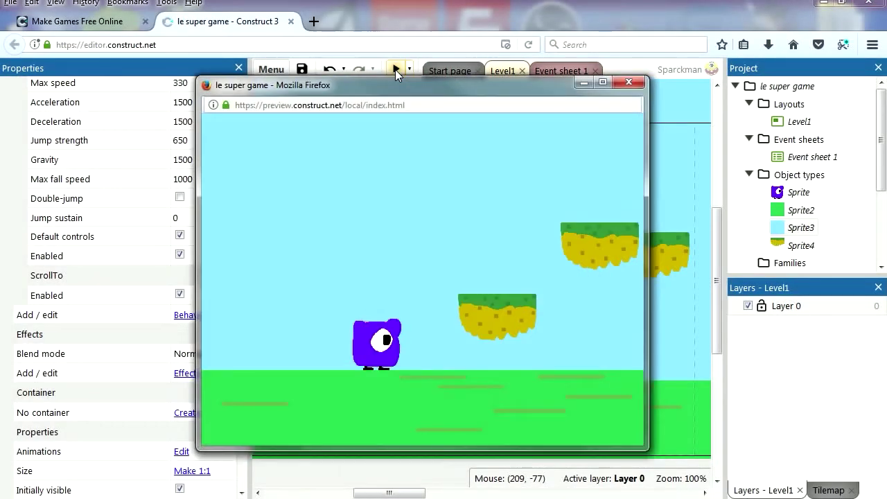
key(Right)
key(Up)
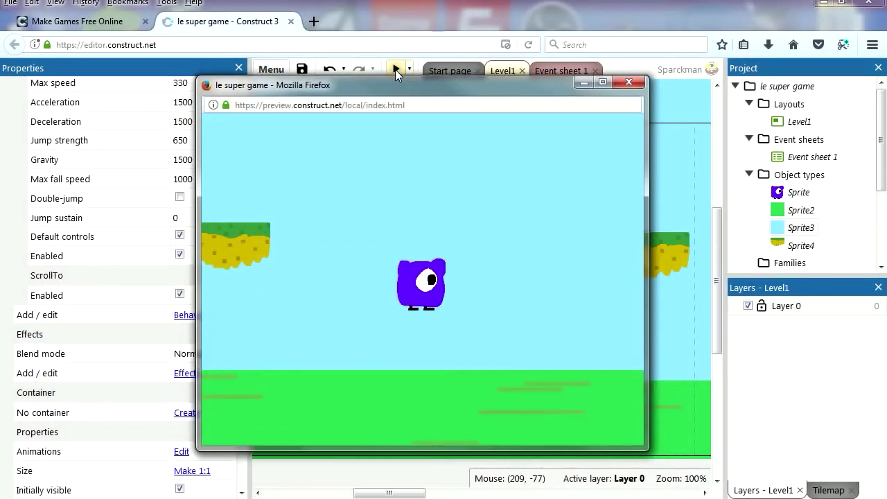
Step: Keep moving the character right and back left with jumps in the running preview to test the scrolling view
key(Right)
key(Up)
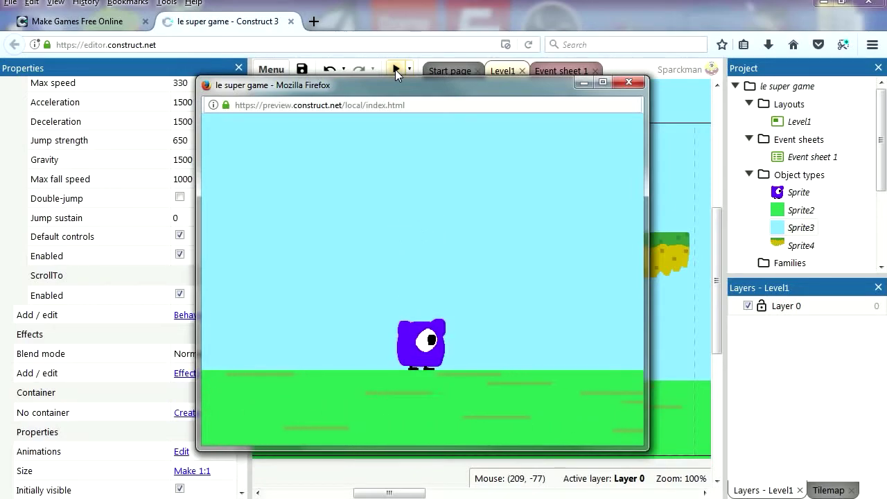
key(Right)
key(Up)
key(Left)
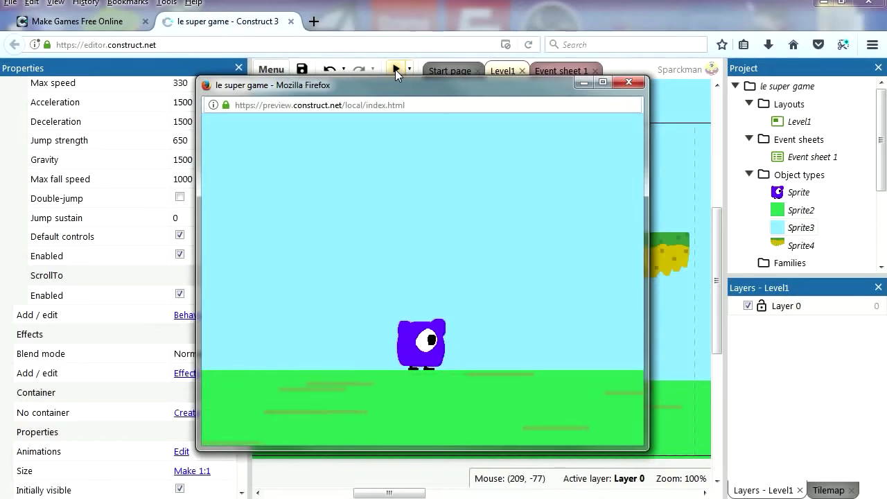
Step: Move the purple character sprite right and slightly up in the Level1 layout, to about position 286, 198
drag(409, 492, 405, 490)
click(388, 277)
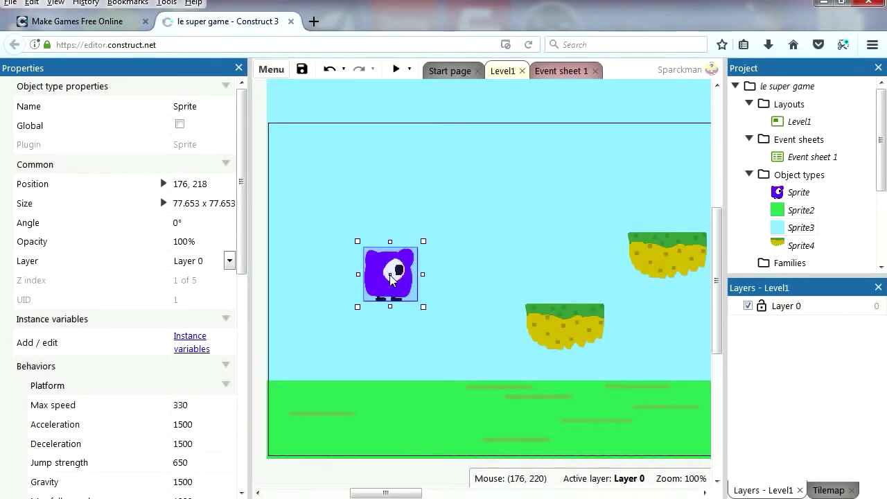
drag(401, 296, 476, 276)
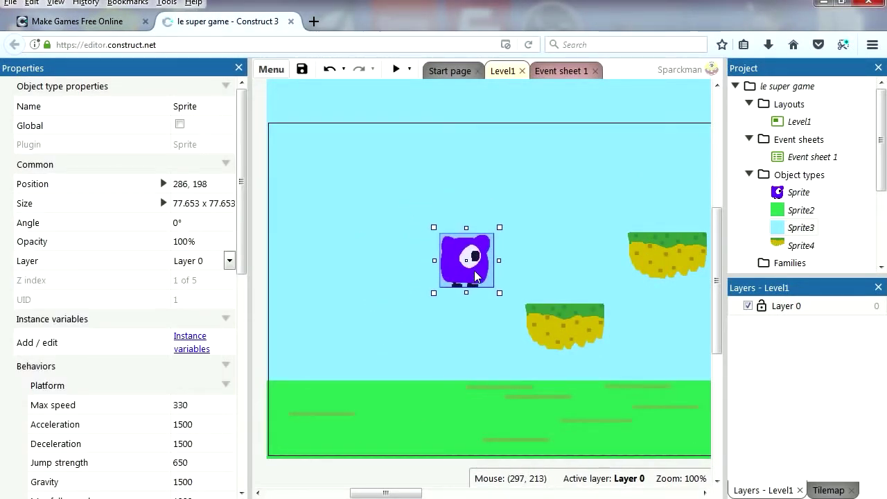
Step: Replace the character sprite's Platform behavior with the 8 Direction movement behavior
drag(245, 252, 244, 447)
click(192, 247)
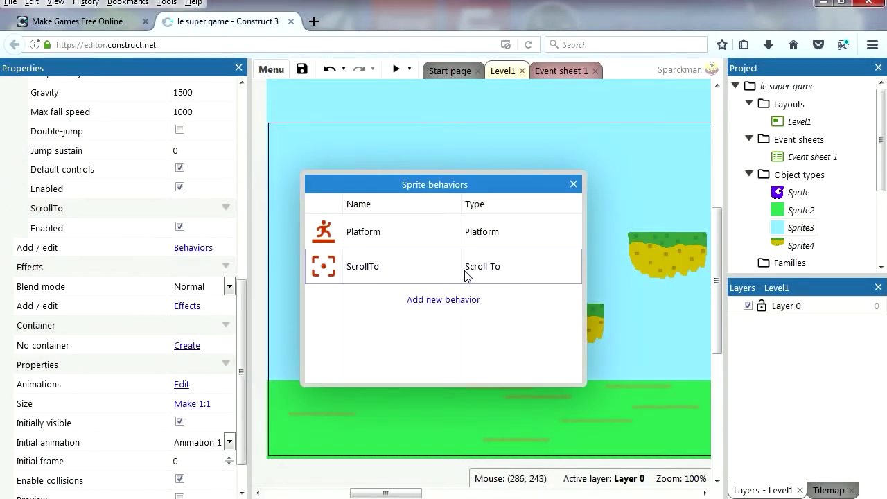
right_click(425, 244)
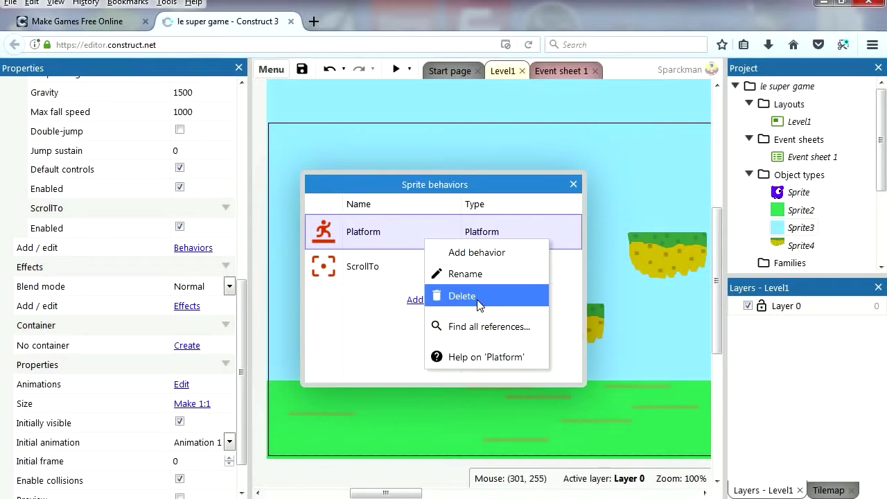
click(478, 298)
click(444, 264)
scroll(636, 236, down, 6)
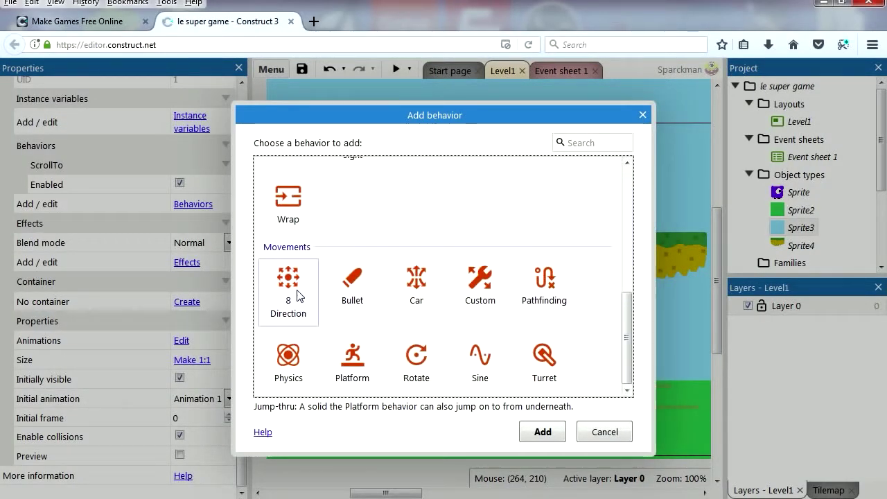
double_click(289, 285)
Step: Preview the game, steer the character left, down and right, and close the preview and the Sprite behaviors dialog
click(395, 69)
key(Left)
key(Down)
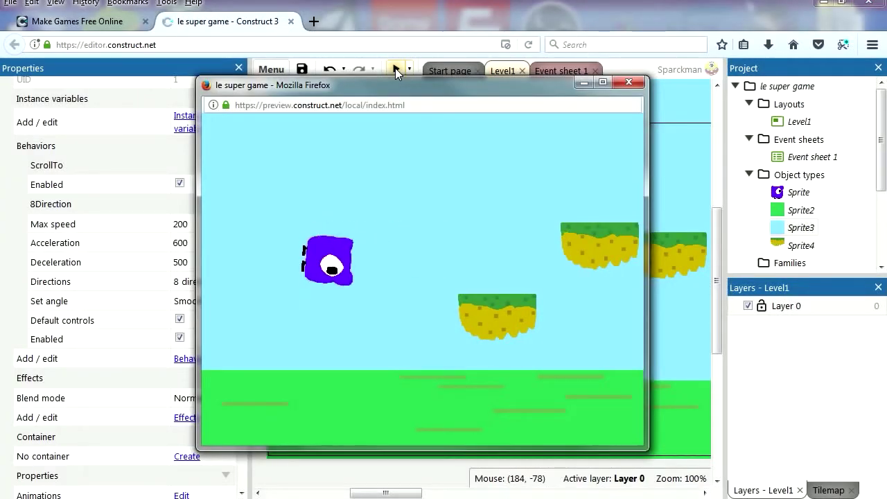
key(Right)
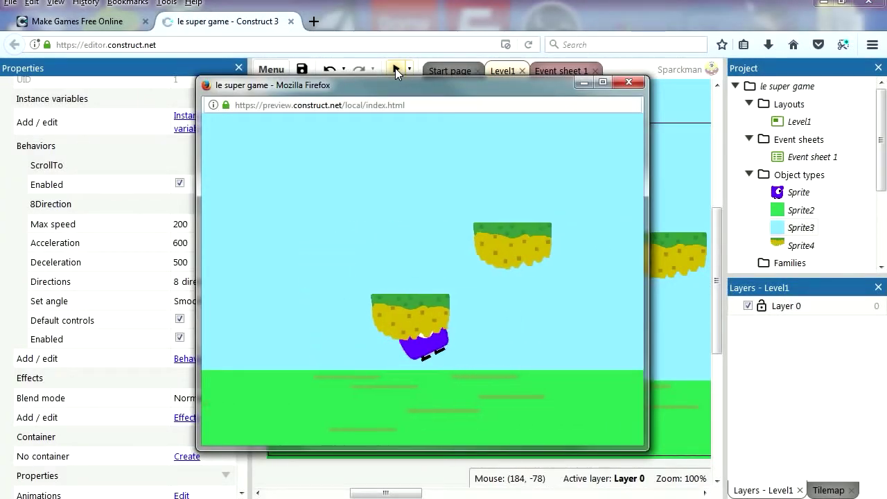
click(476, 320)
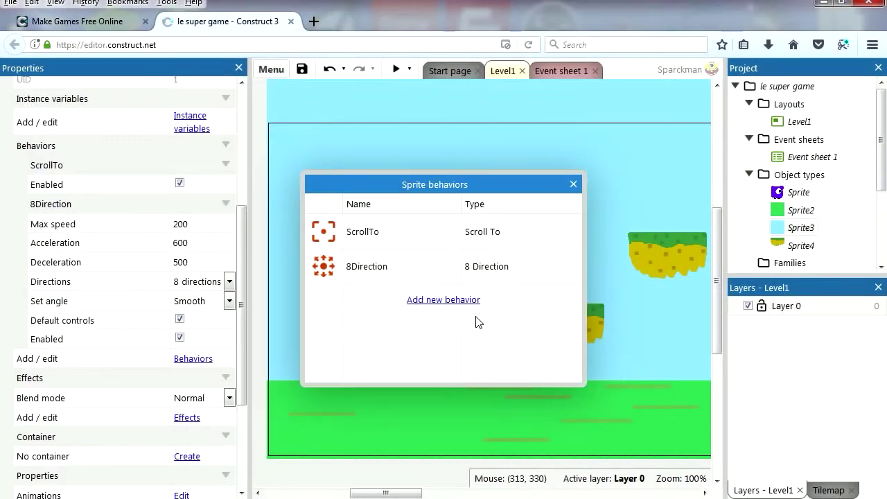
click(573, 185)
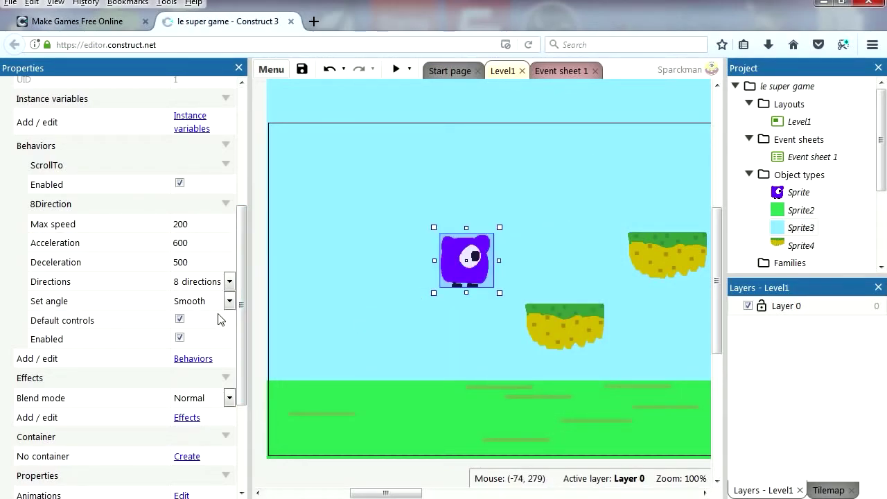
Step: Set the 8Direction behavior's Directions to 4 directions, preview the character moving in all four directions, and close the preview
click(228, 282)
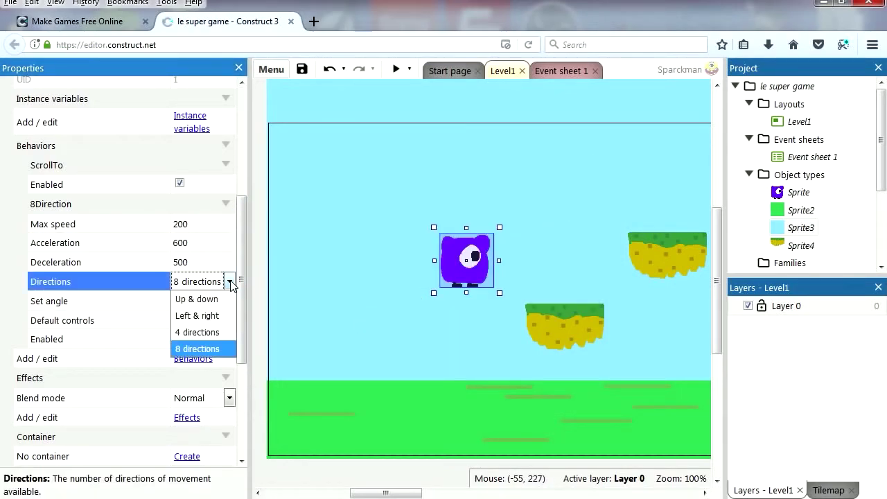
click(198, 332)
click(396, 69)
key(Down)
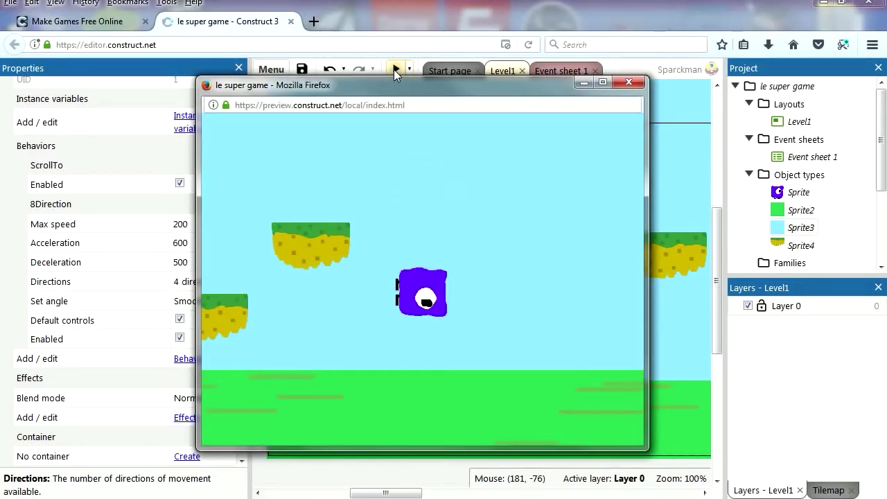
key(Right)
key(Up)
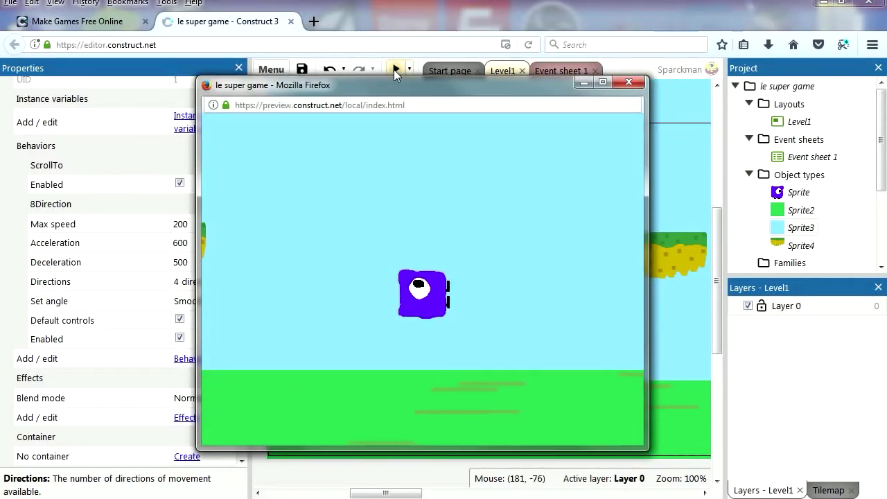
key(Left)
key(Up)
click(630, 86)
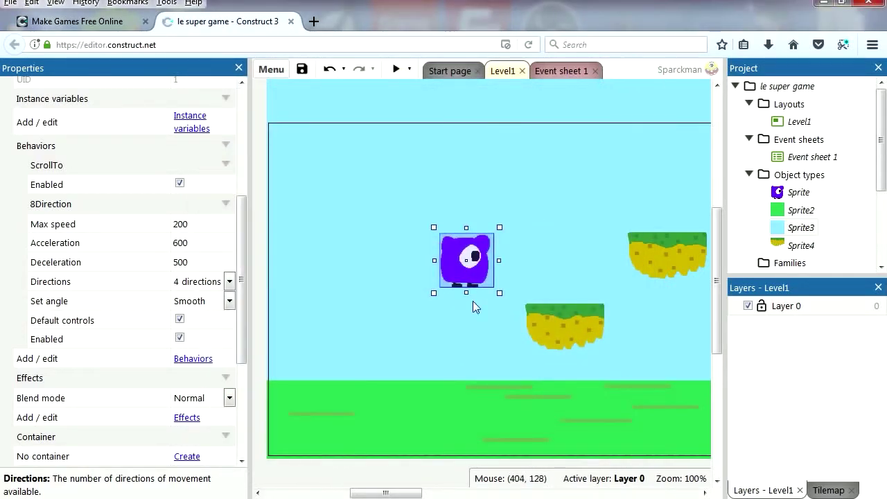
Step: Set the 8Direction behavior's Set angle option to No and preview the character moving up, down and right
click(217, 301)
click(208, 318)
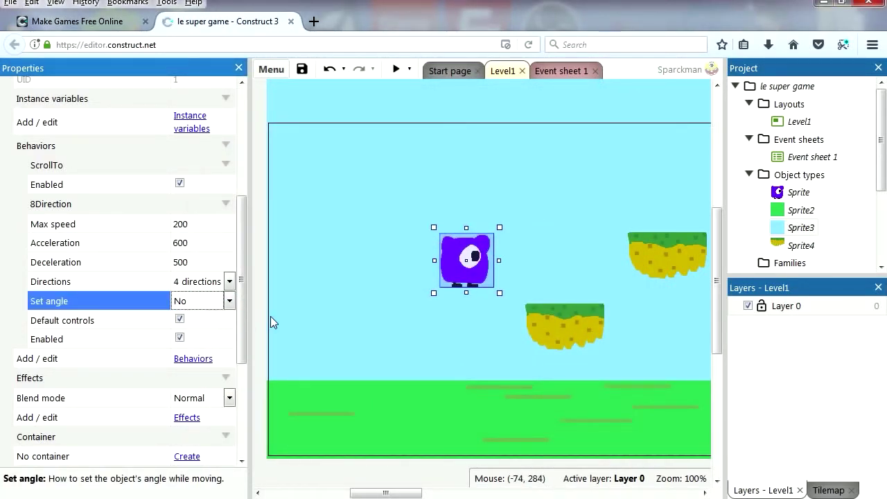
click(396, 69)
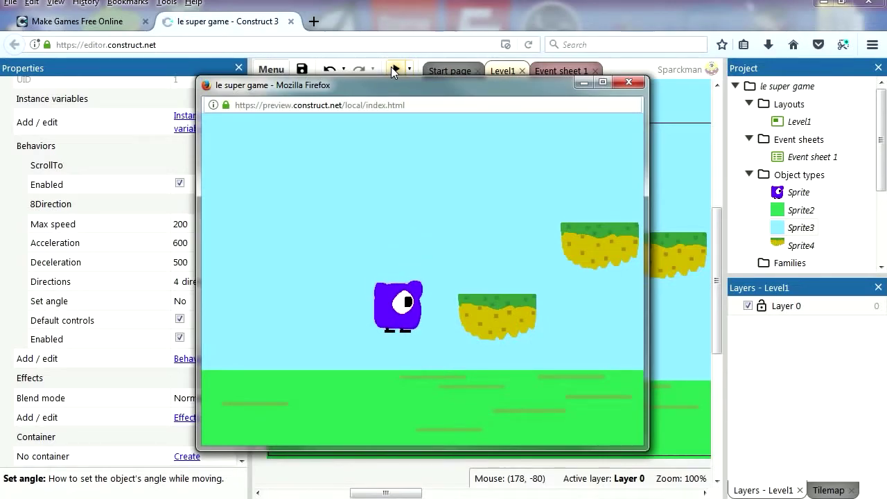
key(Down)
key(Up)
key(Right)
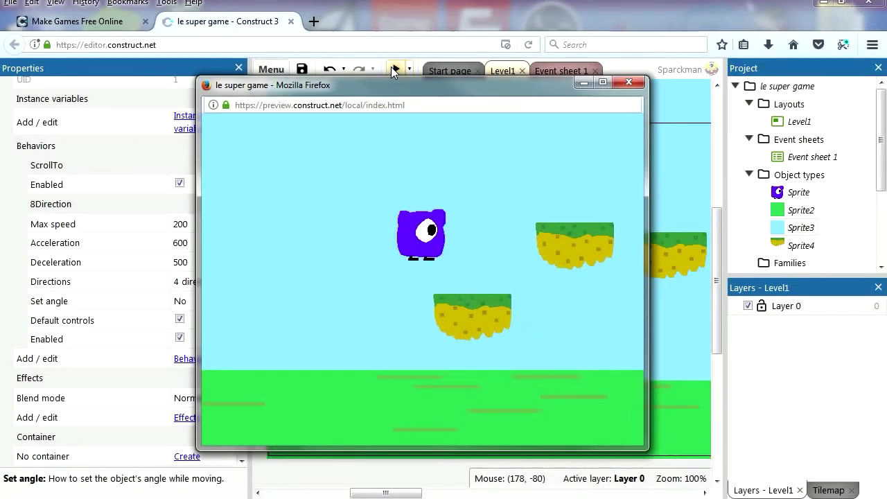
key(Right)
key(Down)
key(Up)
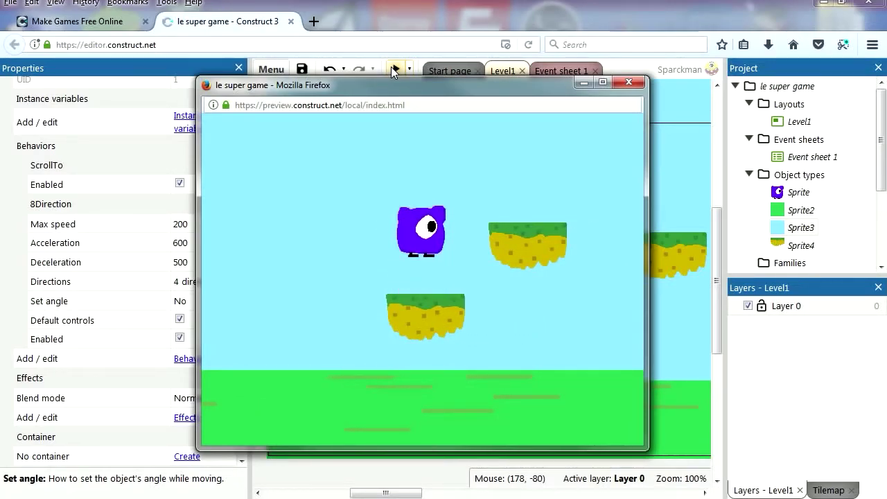
key(Down)
key(Up)
key(Down)
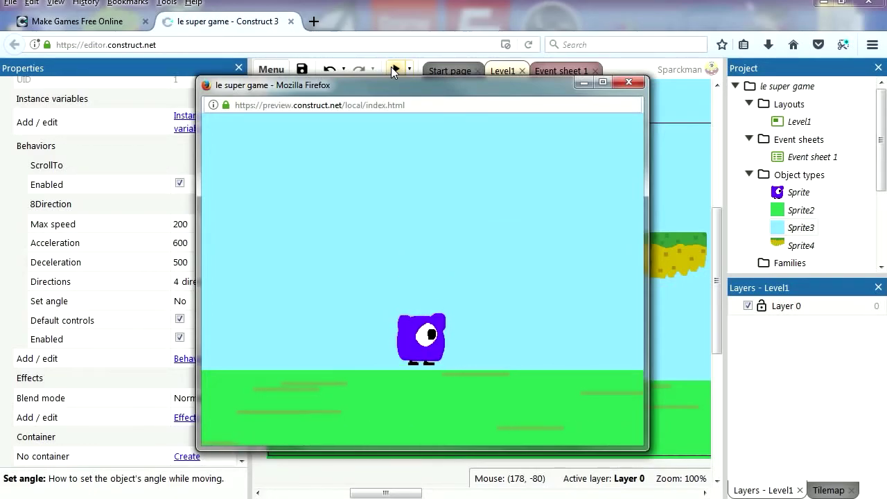
key(Up)
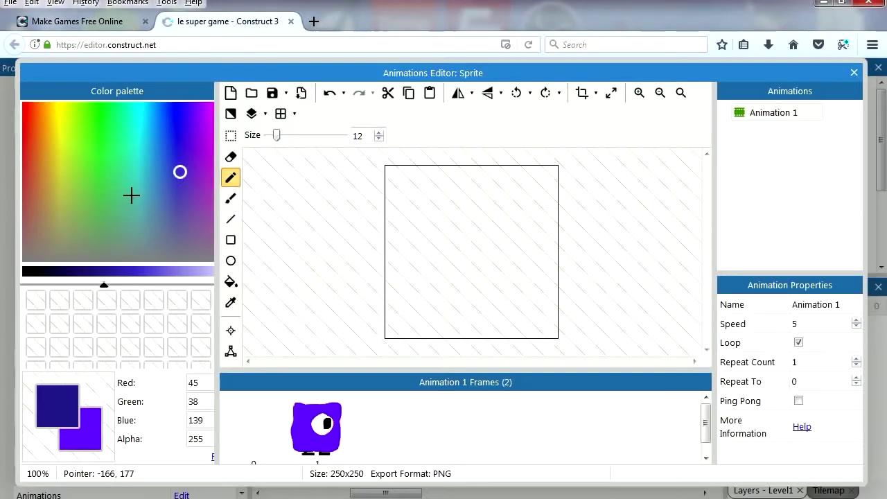
Step: Redraw the character sprite in the Animations Editor as a grey spaceship with black outline, red cockpit and yellow flame
drag(61, 280, 51, 283)
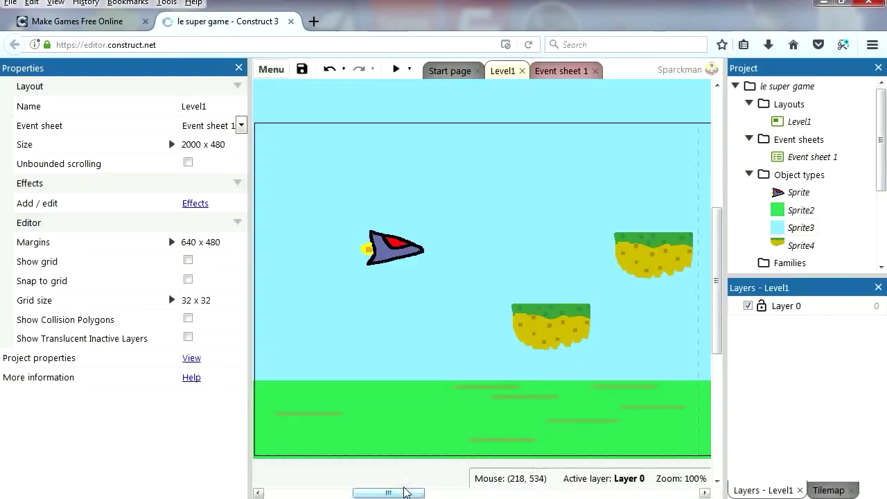
Step: Narrow the properties area, open the project export and look through the web, Android, iOS, desktop and Windows platforms
drag(251, 318, 189, 326)
click(208, 70)
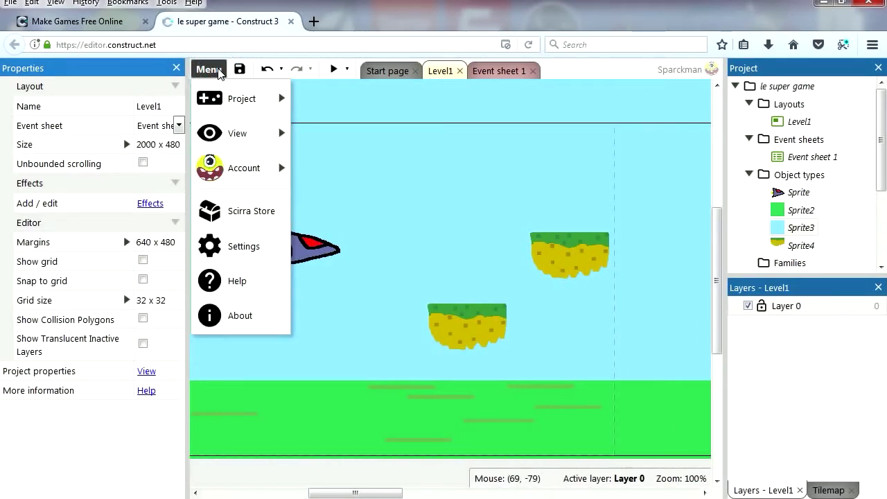
mouse_move(249, 138)
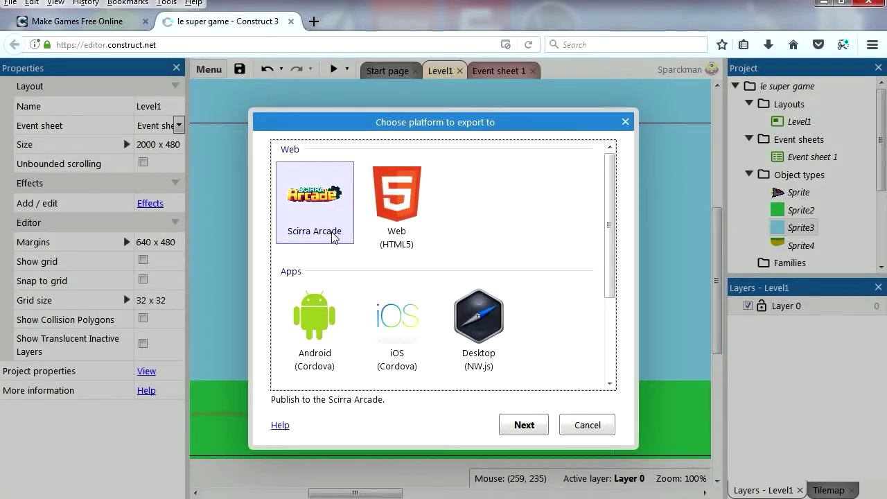
click(411, 233)
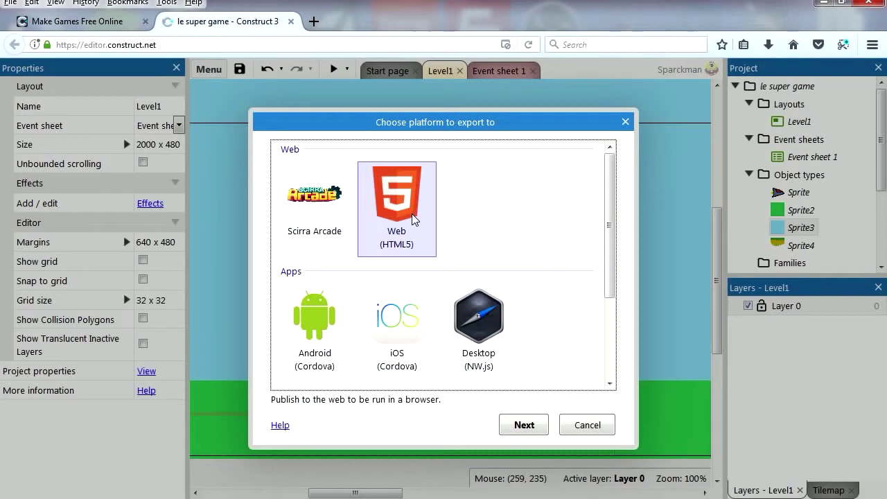
scroll(414, 219, down, 1)
click(301, 276)
click(416, 276)
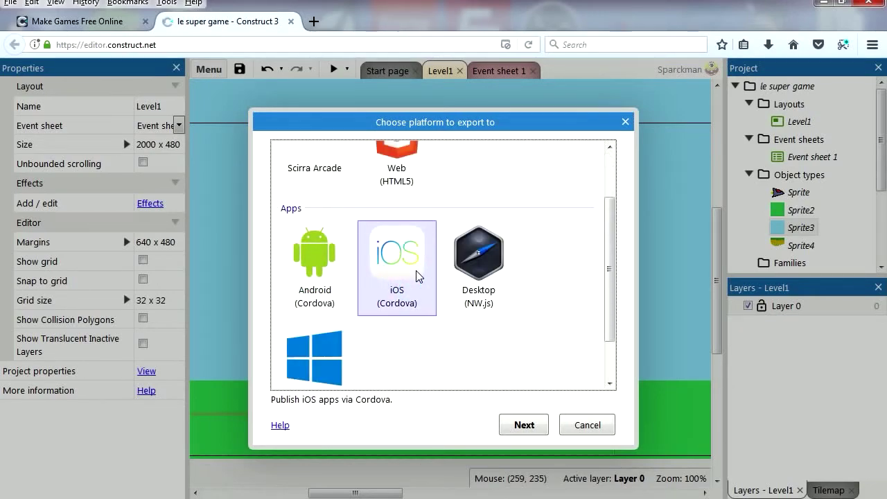
click(499, 272)
click(344, 346)
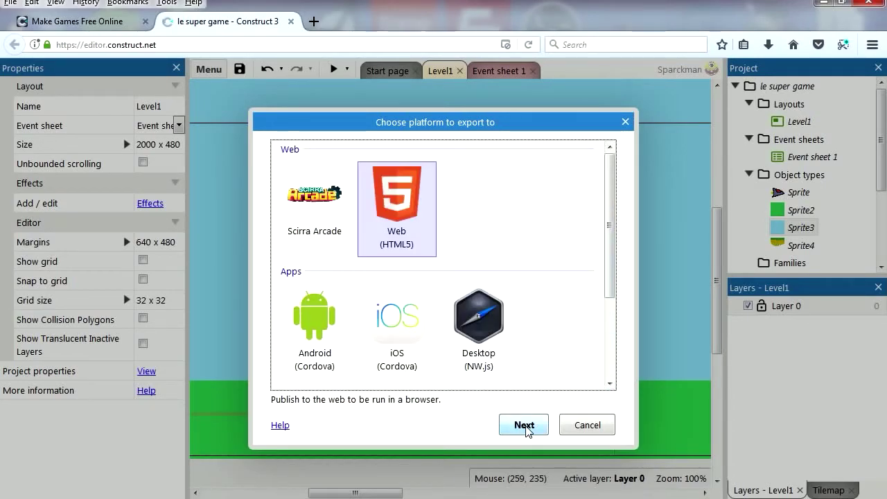
Step: Export the project for Web (HTML5) without deduplicating, recompressing or minifying, and download le super game.zip
click(525, 425)
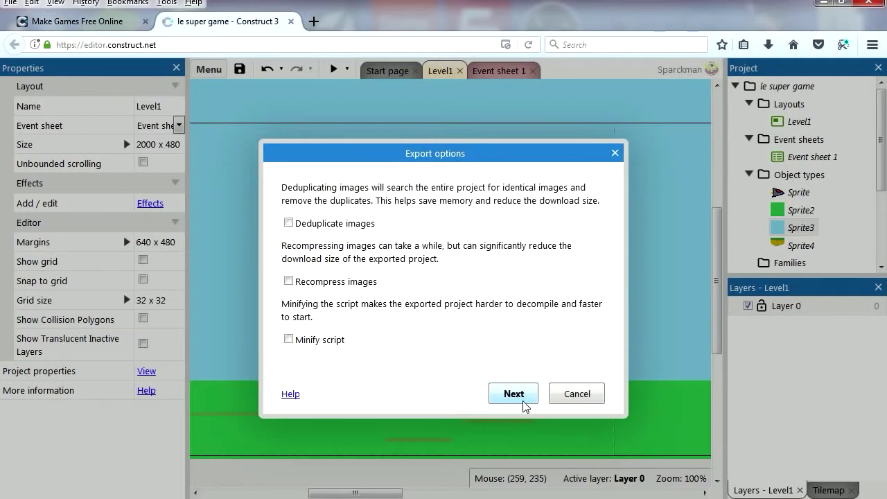
click(523, 404)
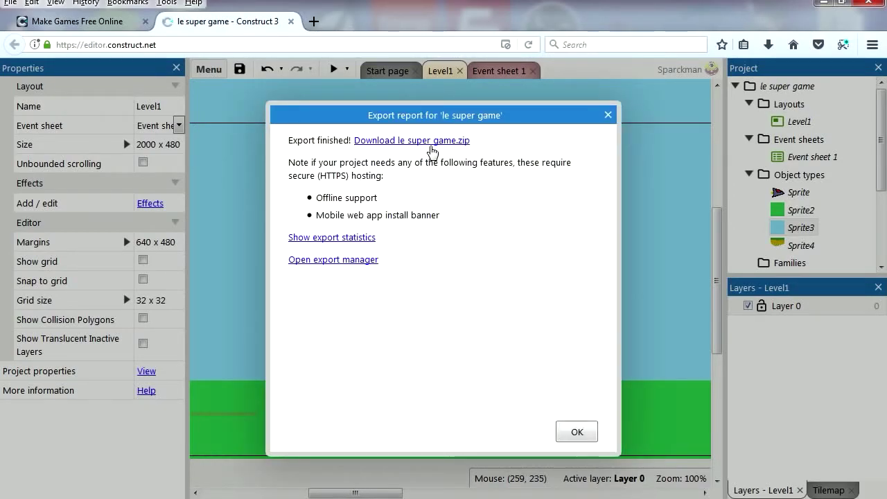
click(430, 141)
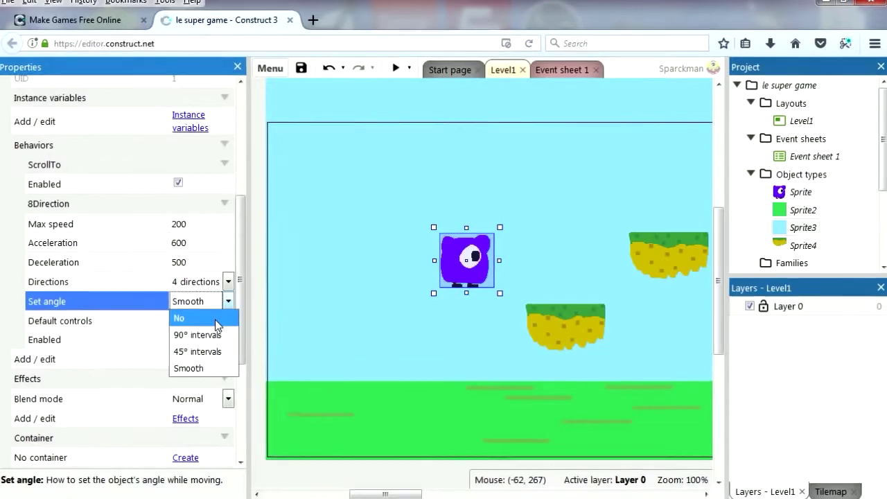
Step: Set the purple character's 8Direction Set angle option to No and preview flying it up, down and right past the platforms
click(210, 316)
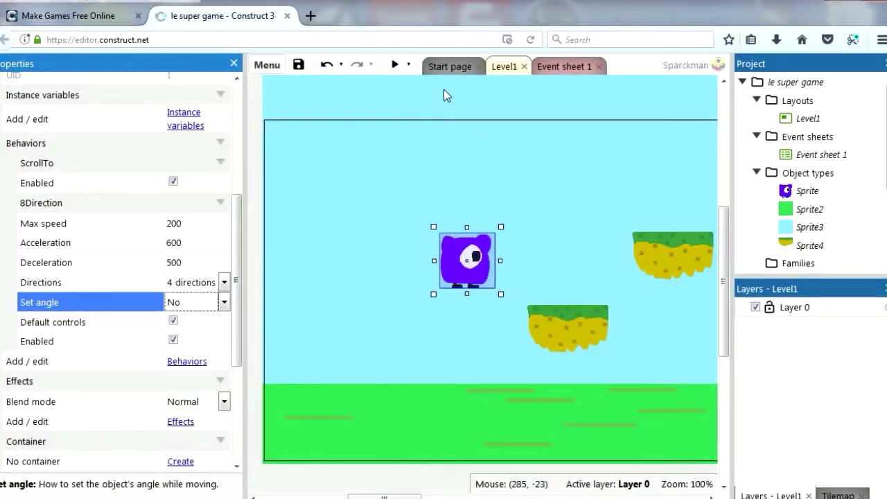
click(395, 64)
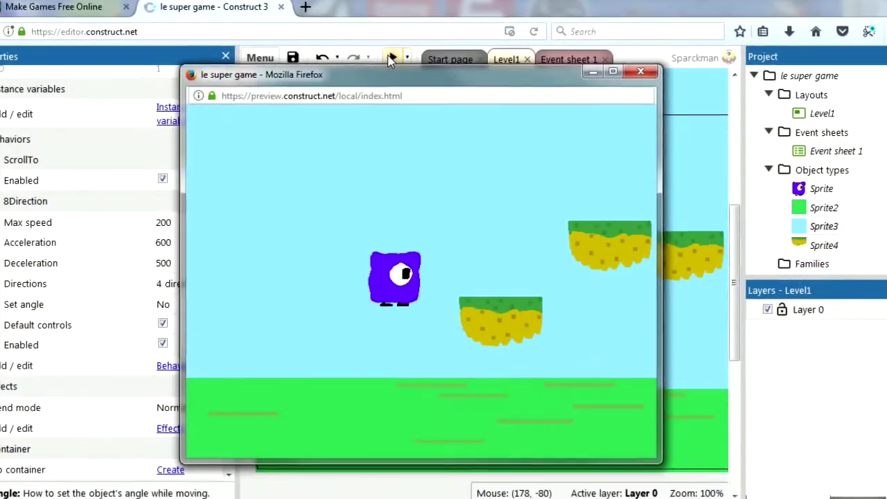
key(Down)
key(Up)
key(Right)
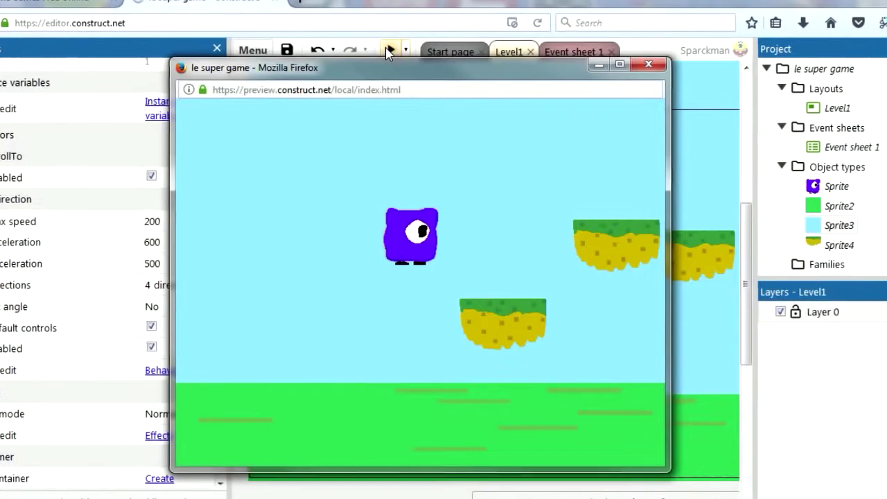
key(Right)
key(Down)
key(Up)
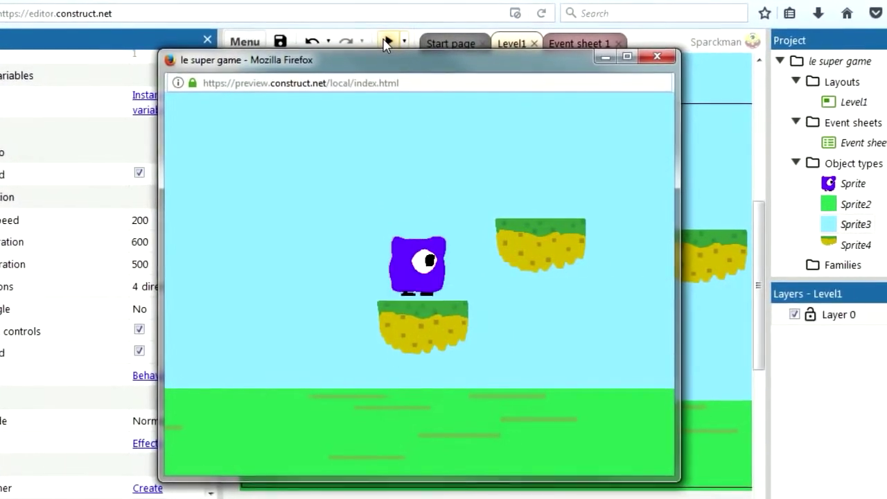
key(Up)
key(Right)
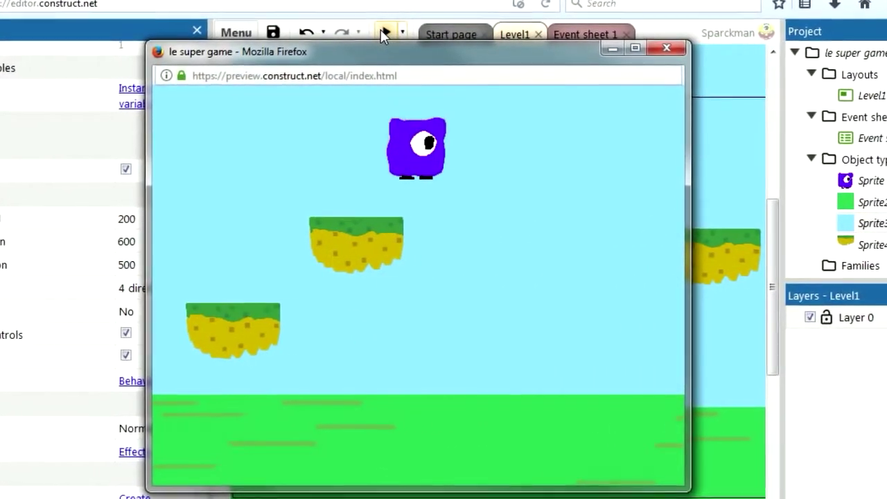
key(Down)
key(Right)
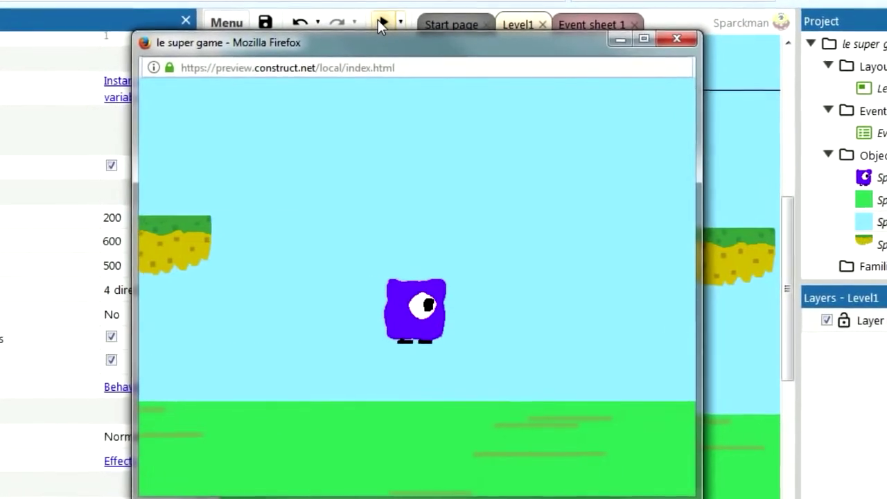
key(Up)
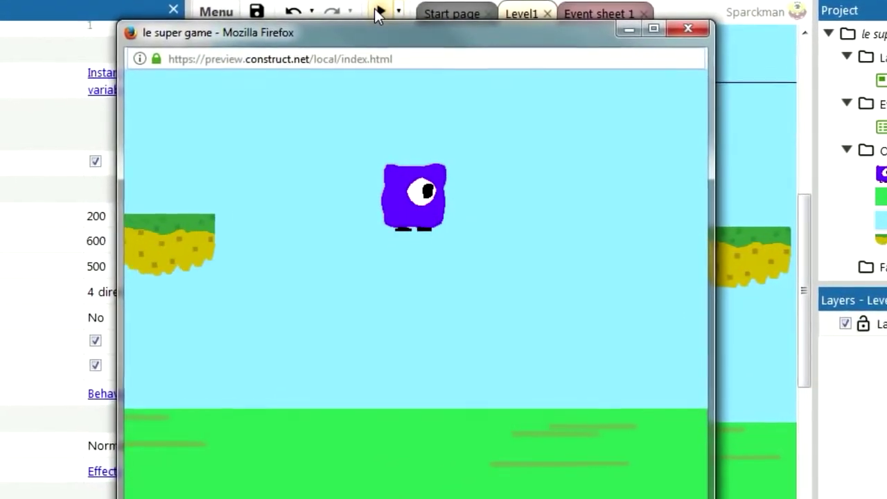
key(Down)
key(Right)
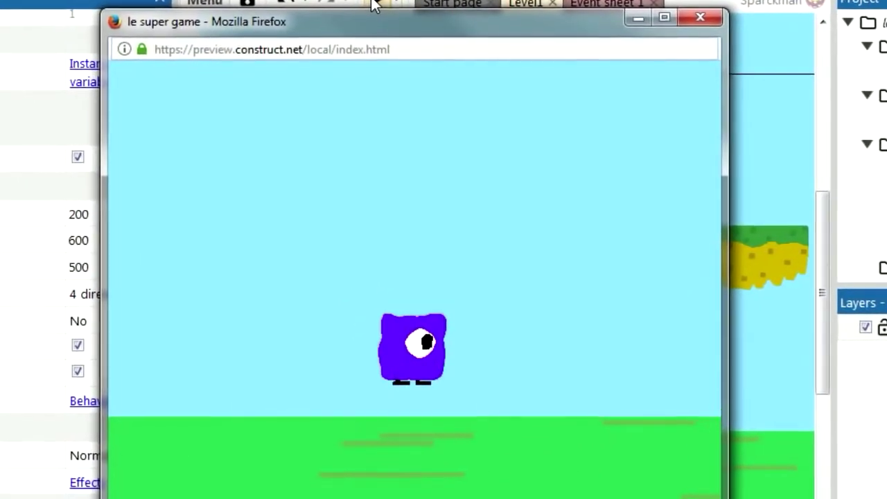
key(Up)
key(Right)
key(Down)
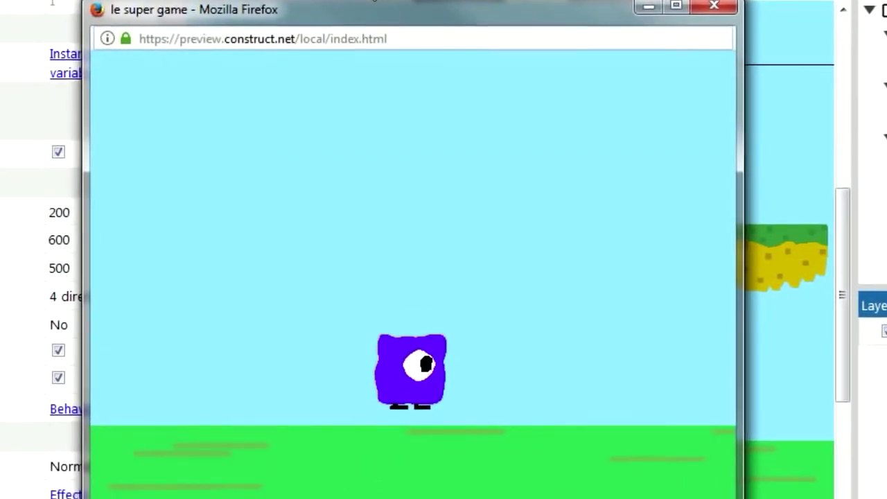